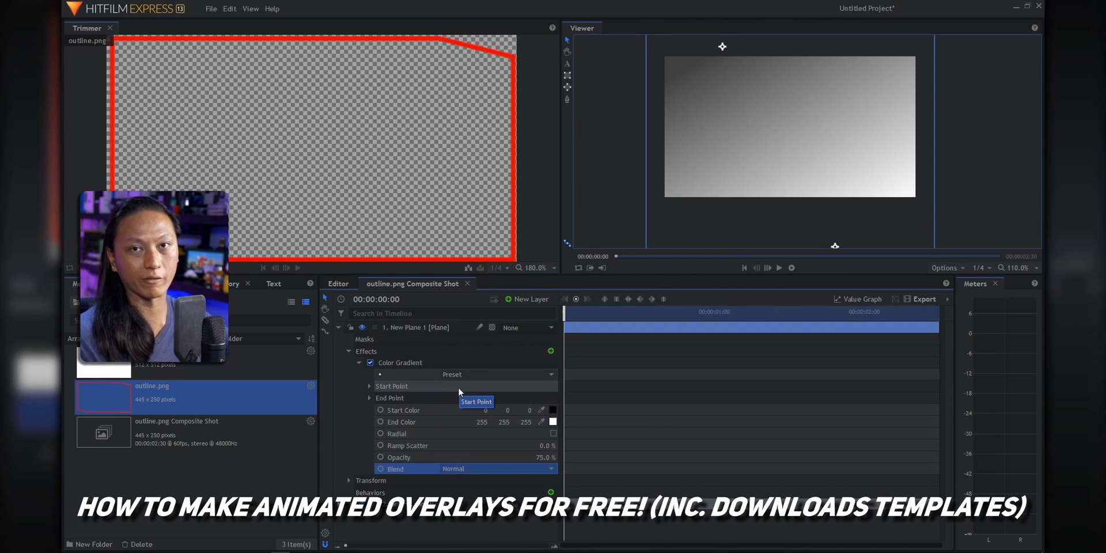
Pick a magenta hue for the gradient start colour and brighten it to #a819ad.
click(554, 410)
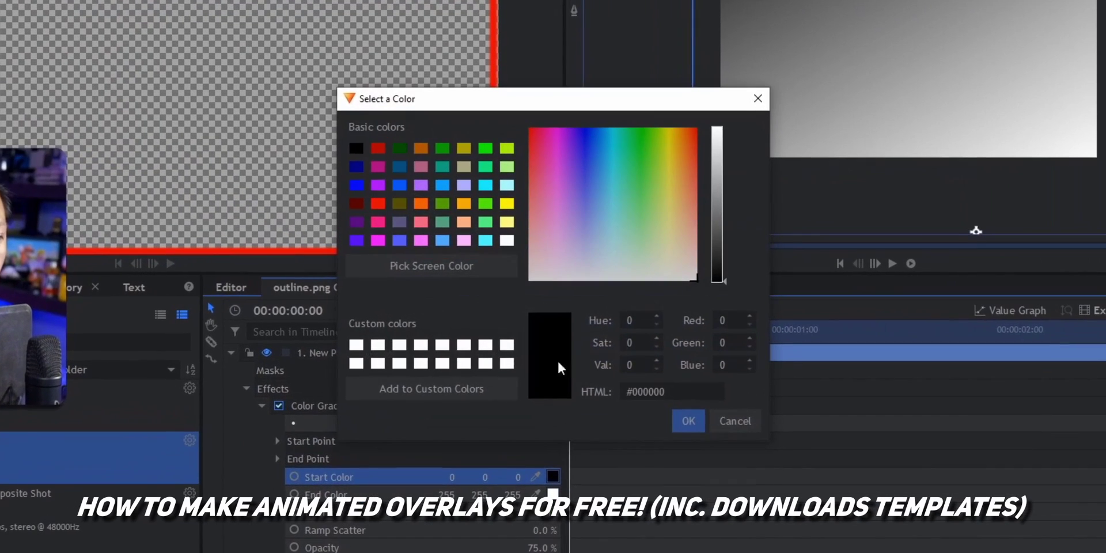
click(556, 194)
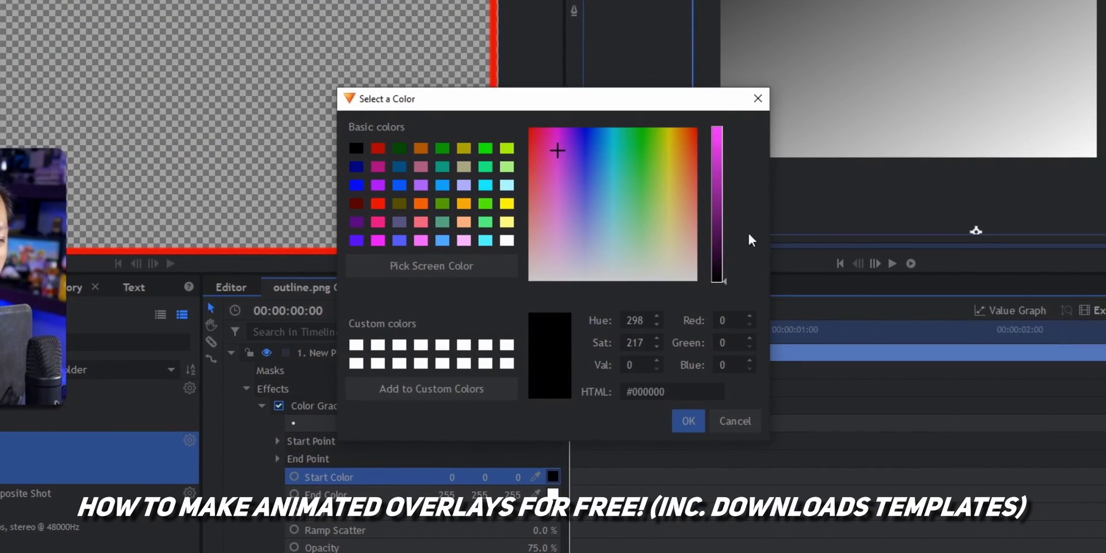
drag(724, 248, 728, 183)
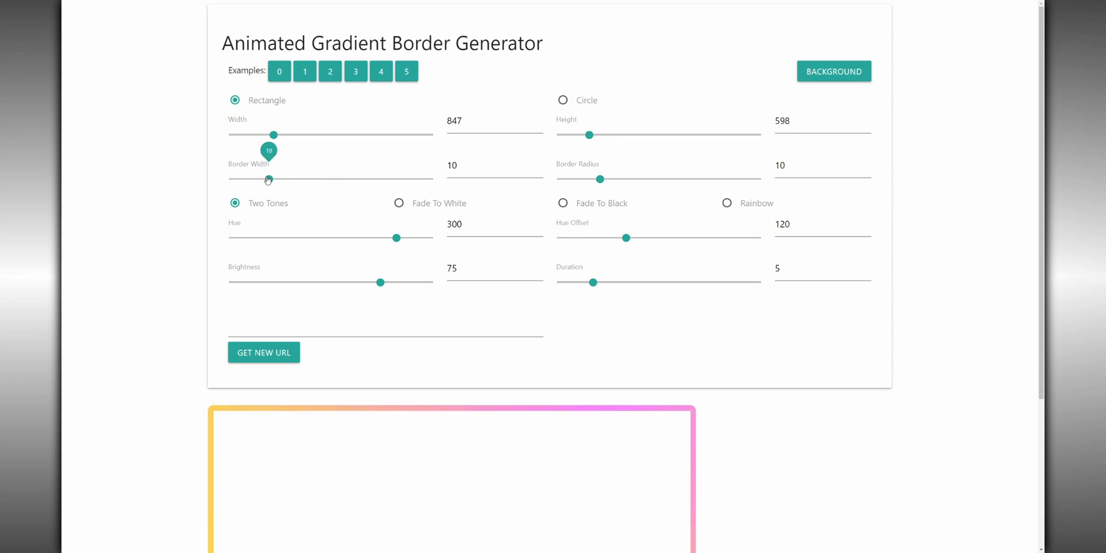
Adjust the generator to a 2000×900 rectangle with border width 7 and copy the new URL.
scroll(872, 383, down, 6)
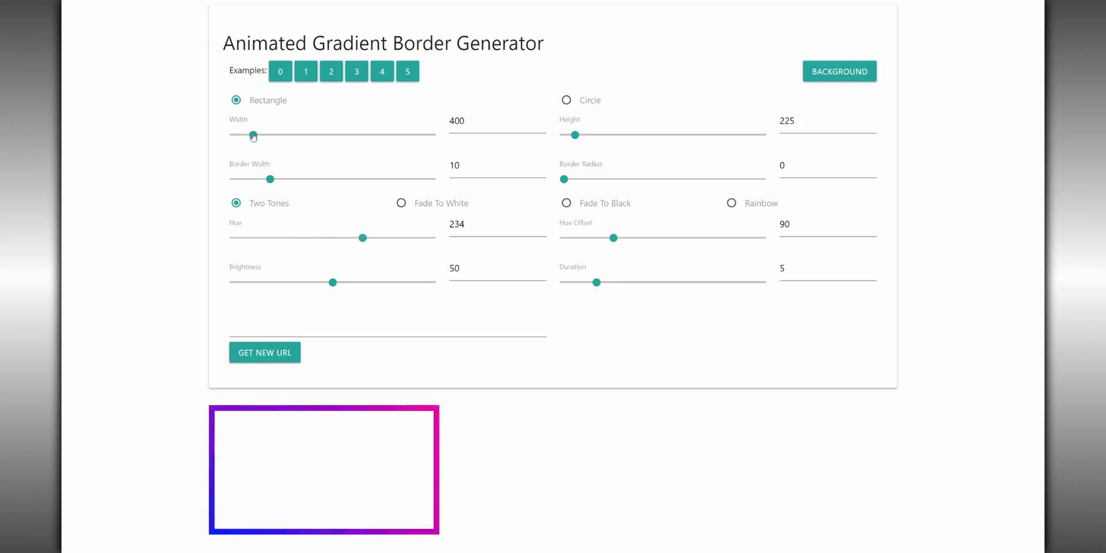
drag(283, 141, 296, 142)
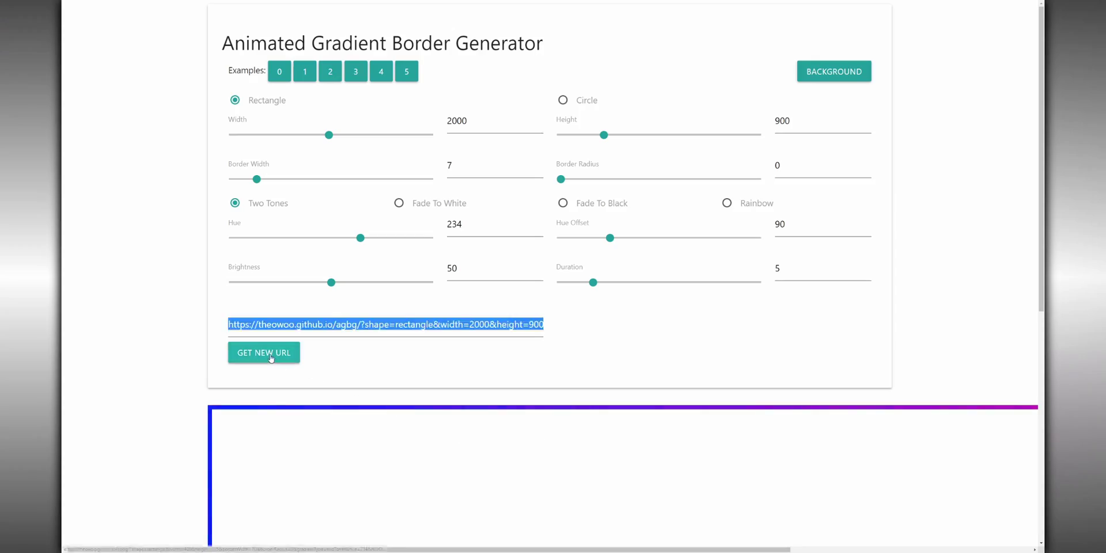
right_click(449, 323)
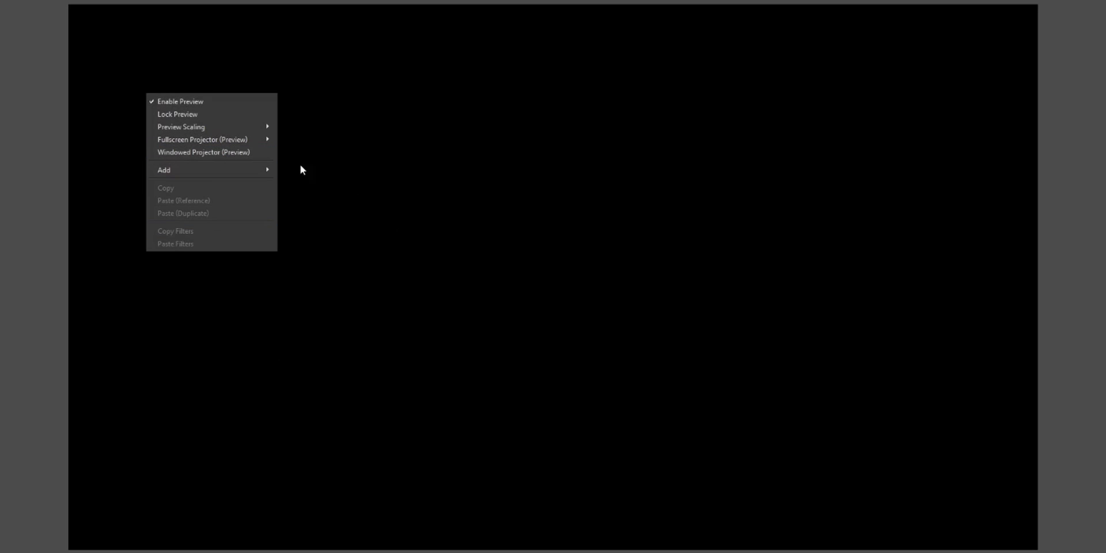
Add a Browser source with the border URL and crop its empty left and bottom areas.
mouse_move(237, 170)
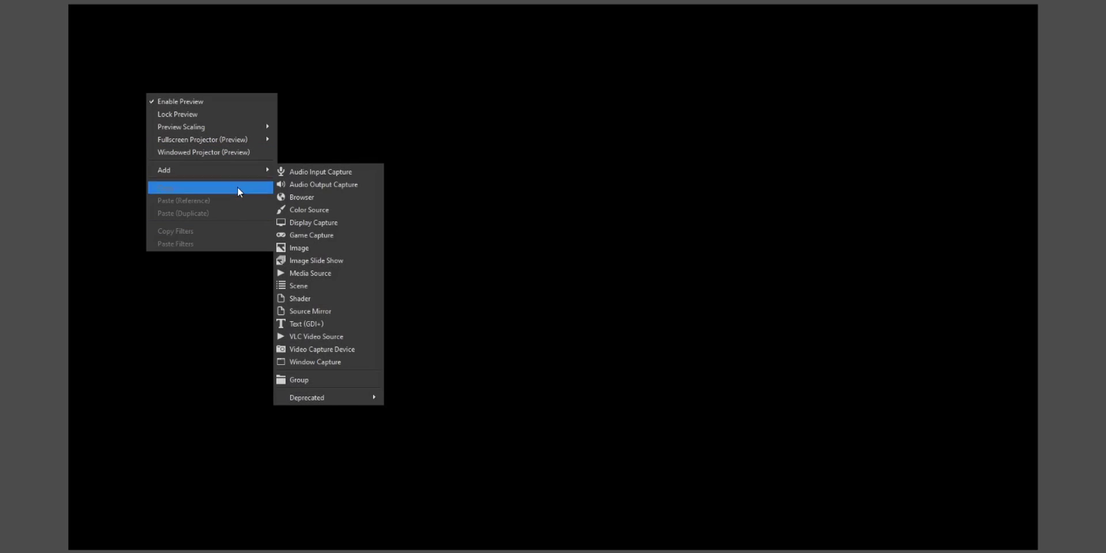
click(303, 196)
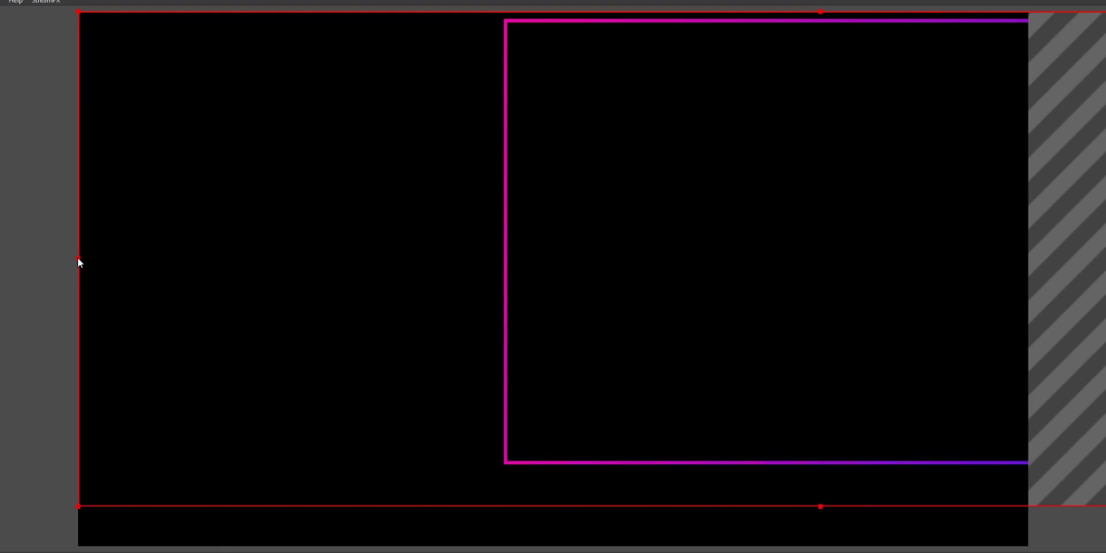
drag(78, 259, 503, 284)
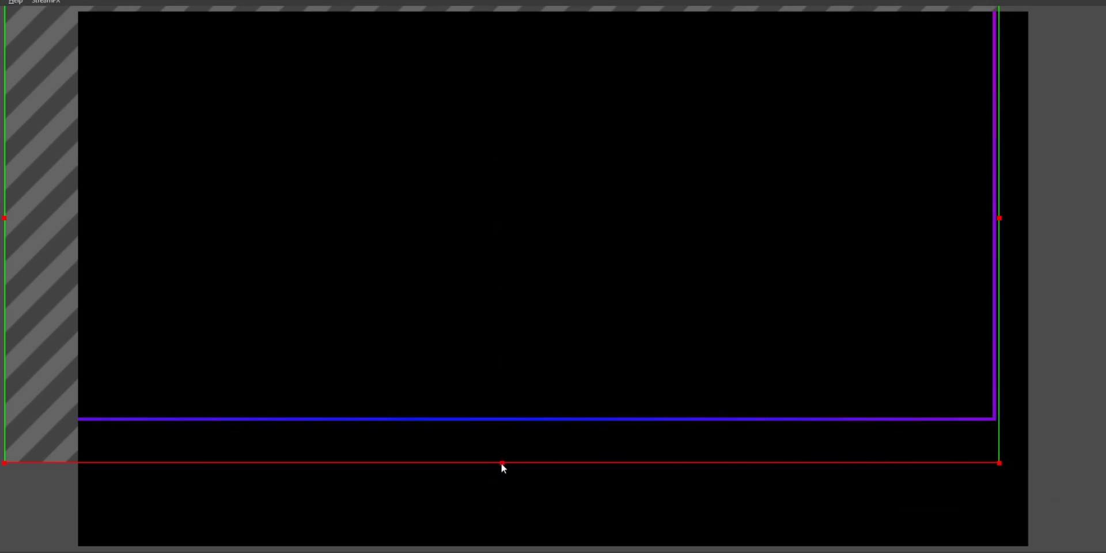
drag(502, 464, 534, 428)
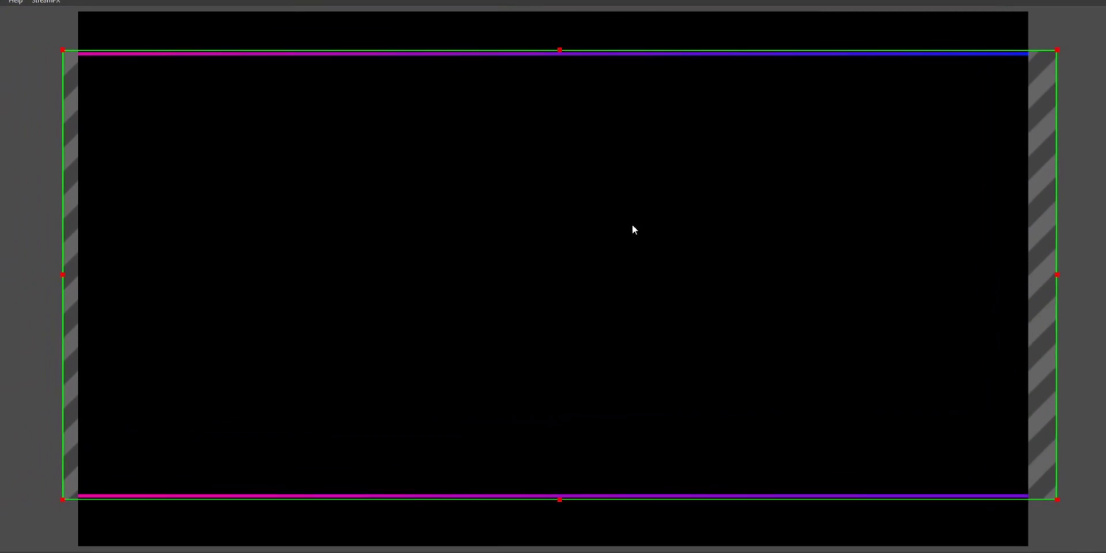
Center the border source on the canvas and deselect it.
right_click(537, 227)
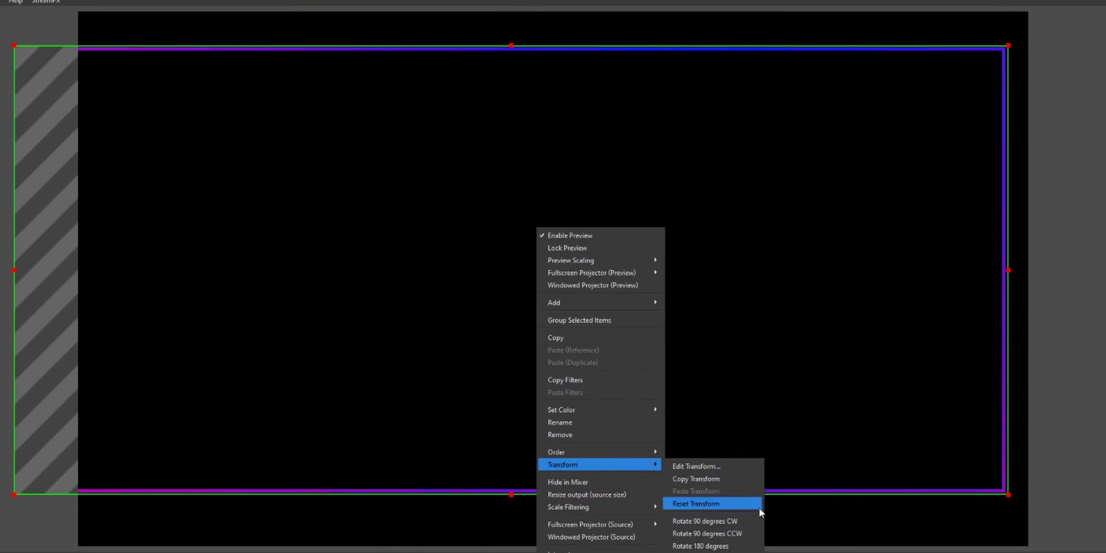
key(ctrl+d)
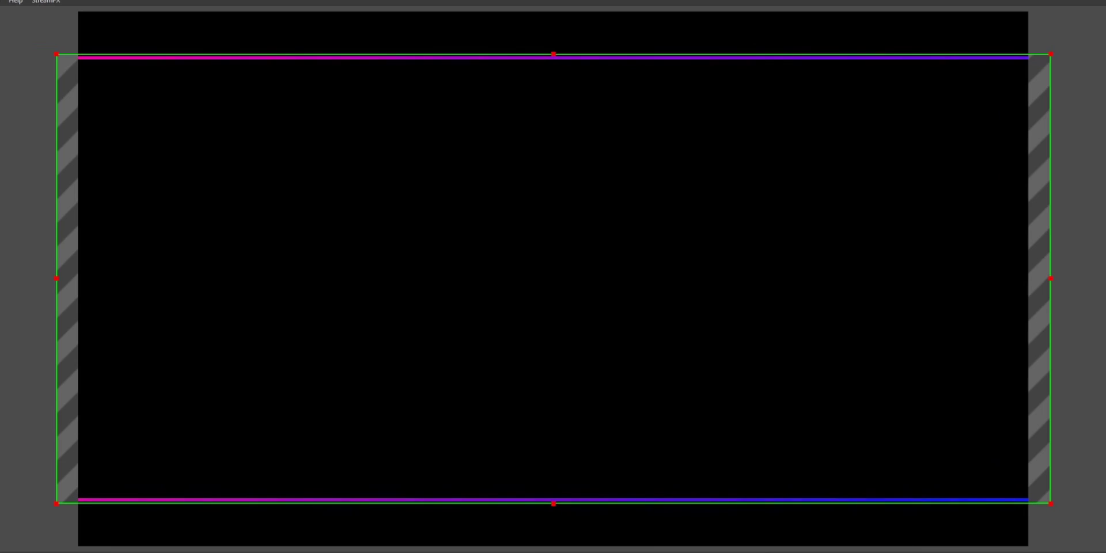
key(Escape)
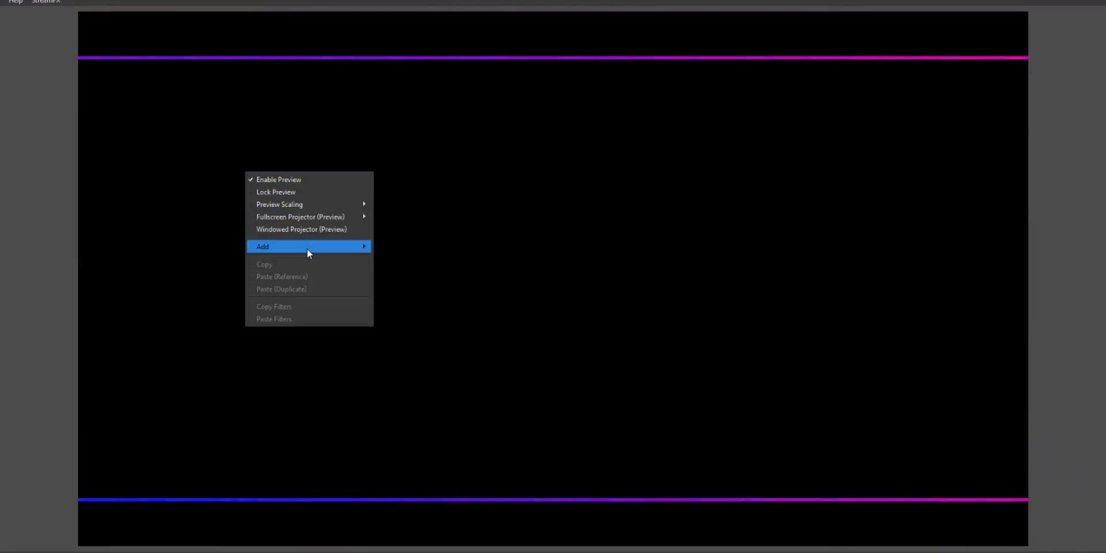
Add a Video Capture Device named Webcam and crop its top and bottom to fit the border.
mouse_move(308, 250)
click(447, 427)
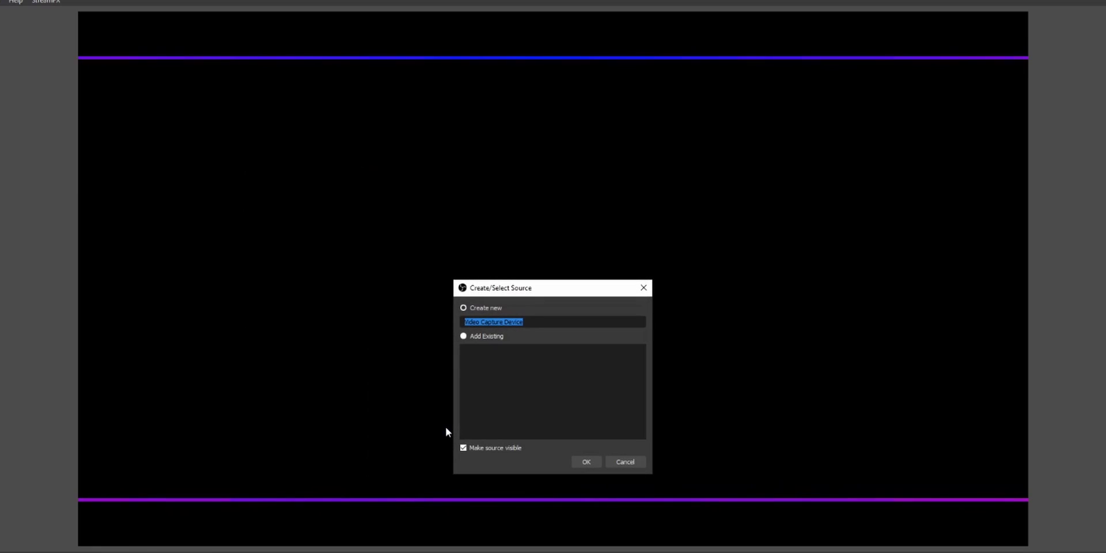
key(Return)
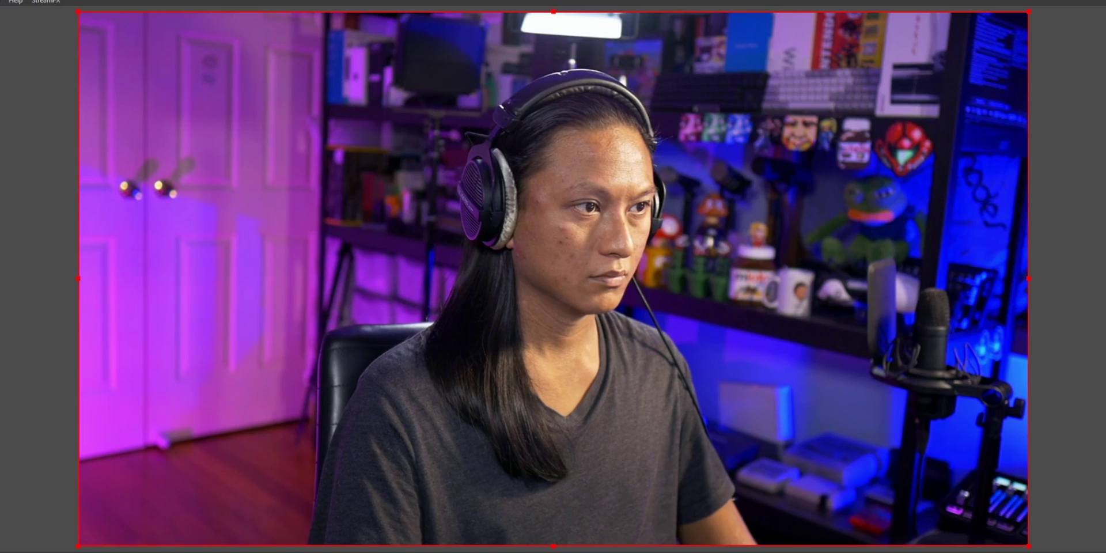
drag(552, 13, 565, 61)
drag(553, 546, 560, 501)
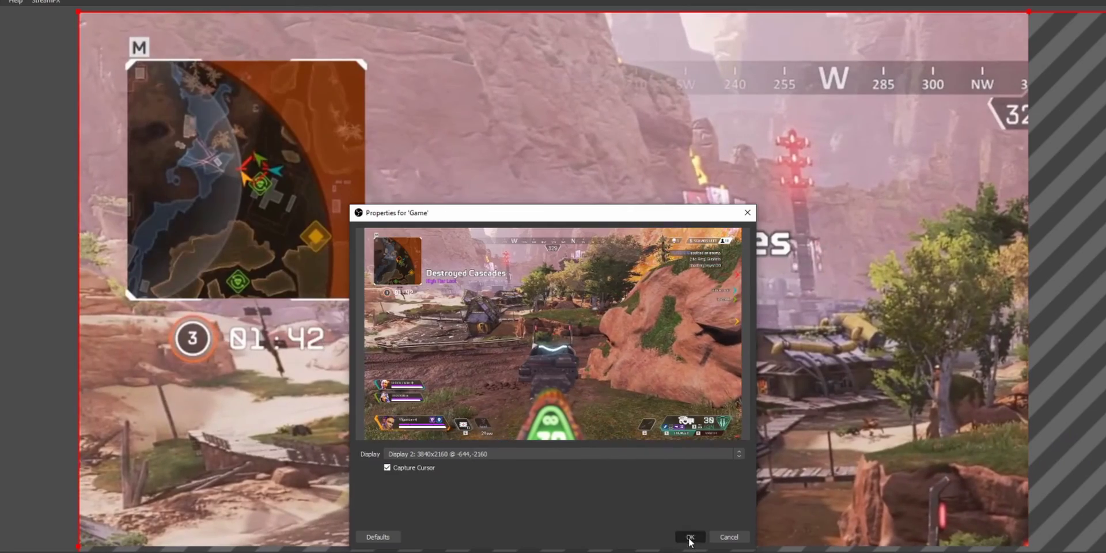
Shrink the game capture into a small inset in the bottom-right corner.
click(693, 531)
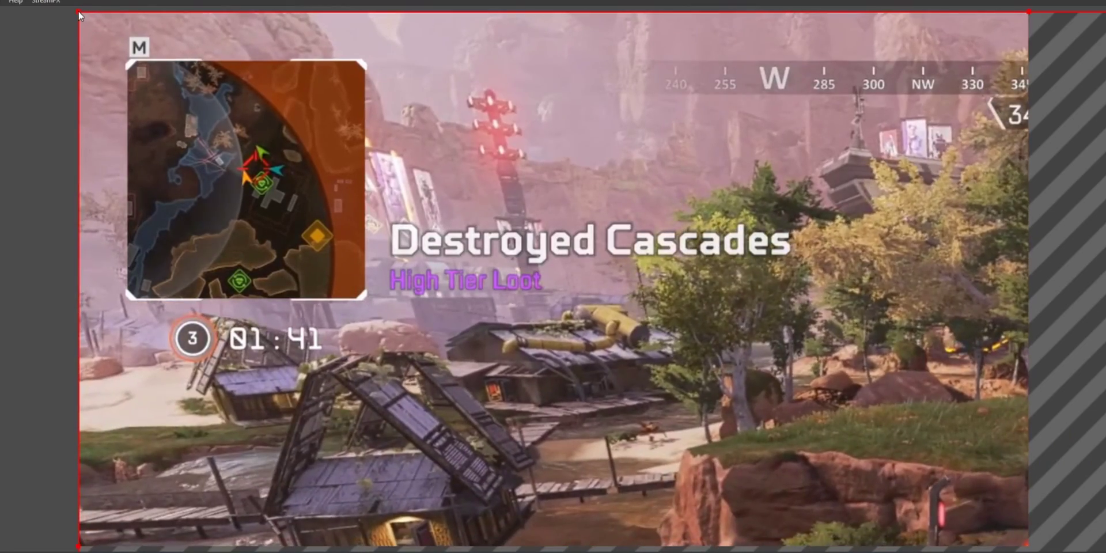
drag(85, 5, 675, 349)
drag(797, 384, 939, 435)
key(Escape)
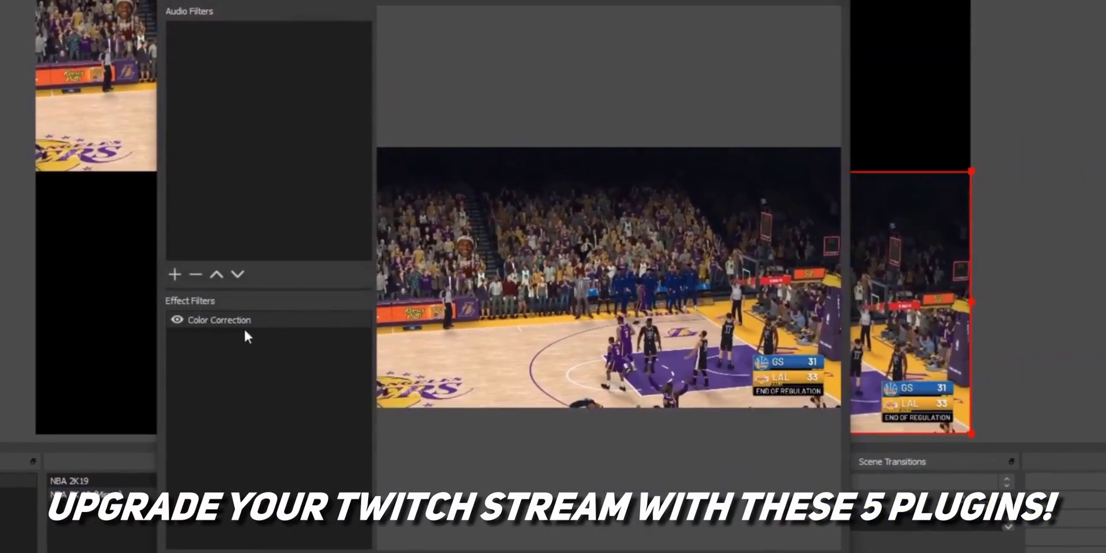
Set Color Correction saturation to its minimum on the NBA 2K19 mirror so it turns greyscale.
click(237, 323)
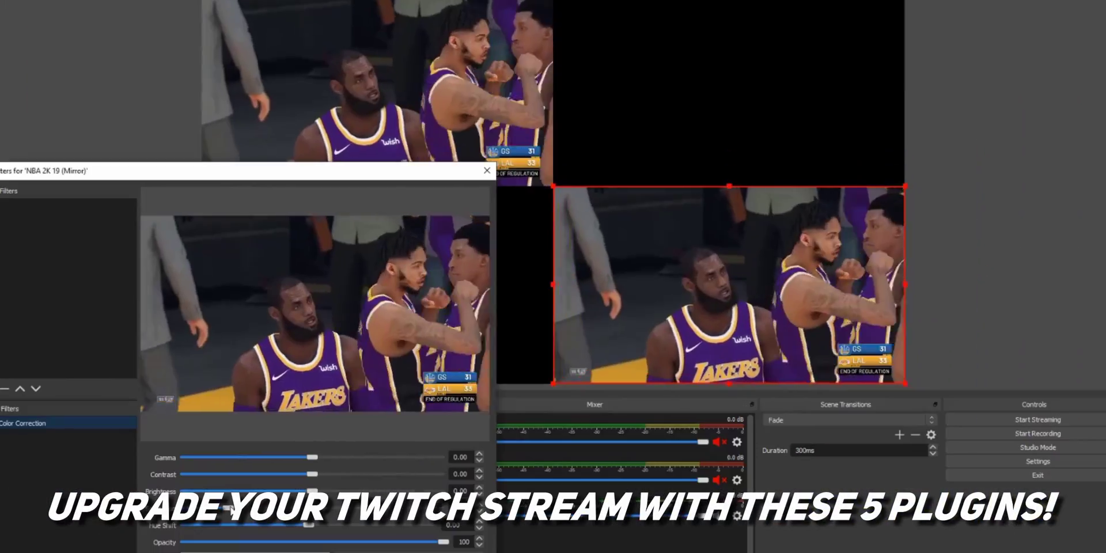
drag(493, 433, 431, 433)
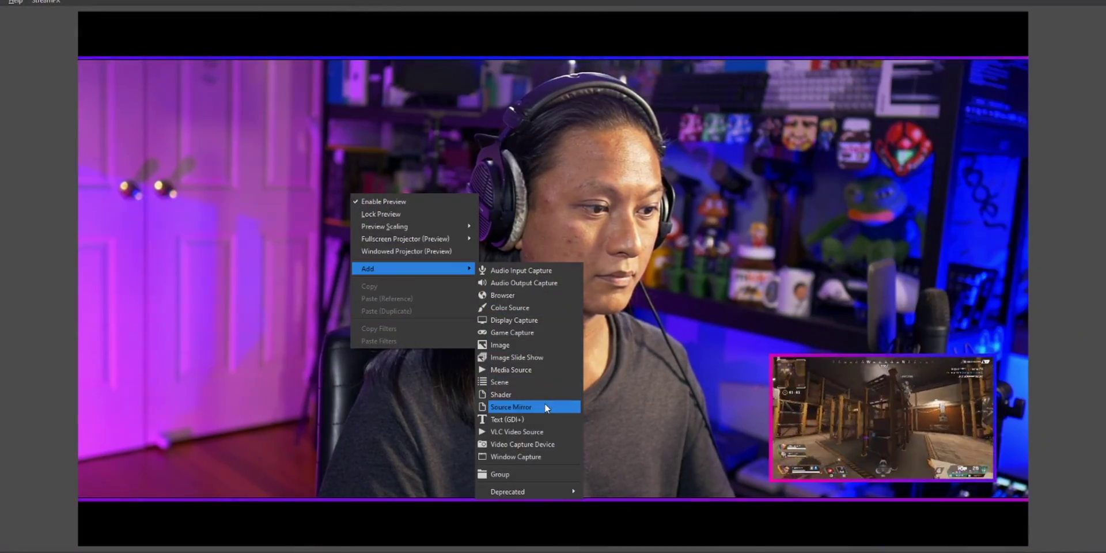
Add a Webcam Blur source that mirrors the Webcam source.
click(544, 407)
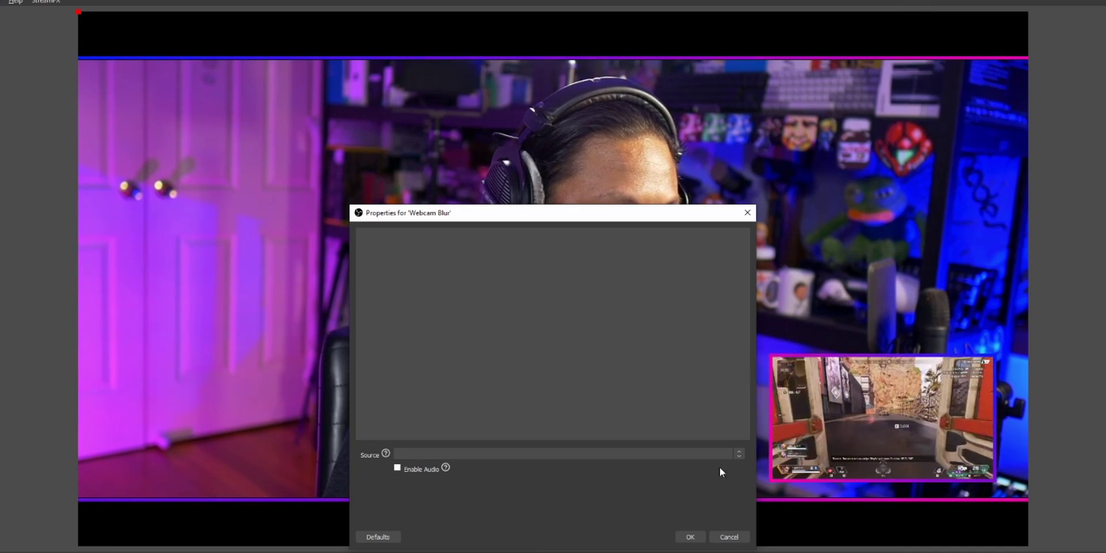
click(704, 454)
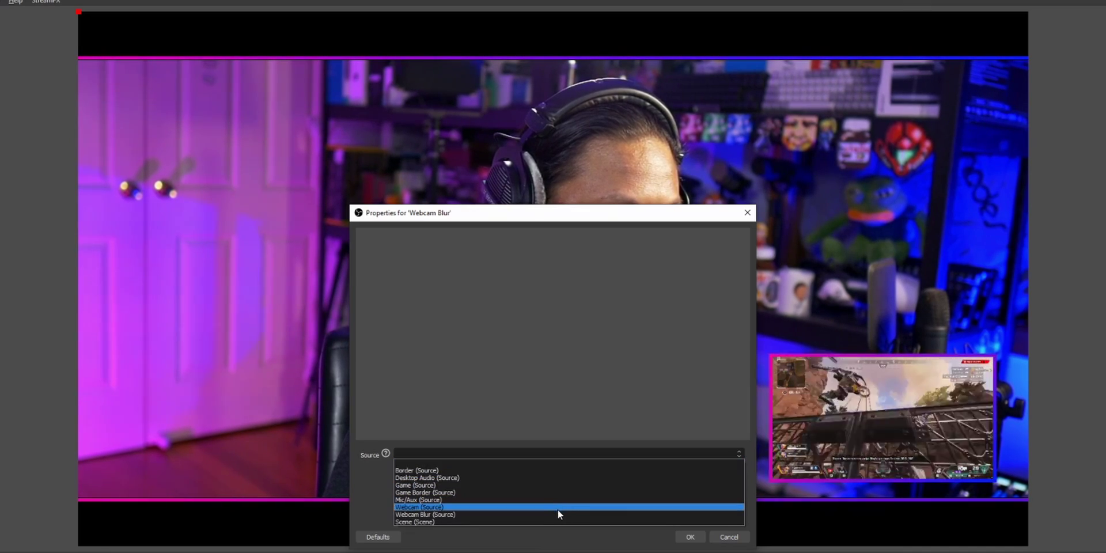
click(558, 510)
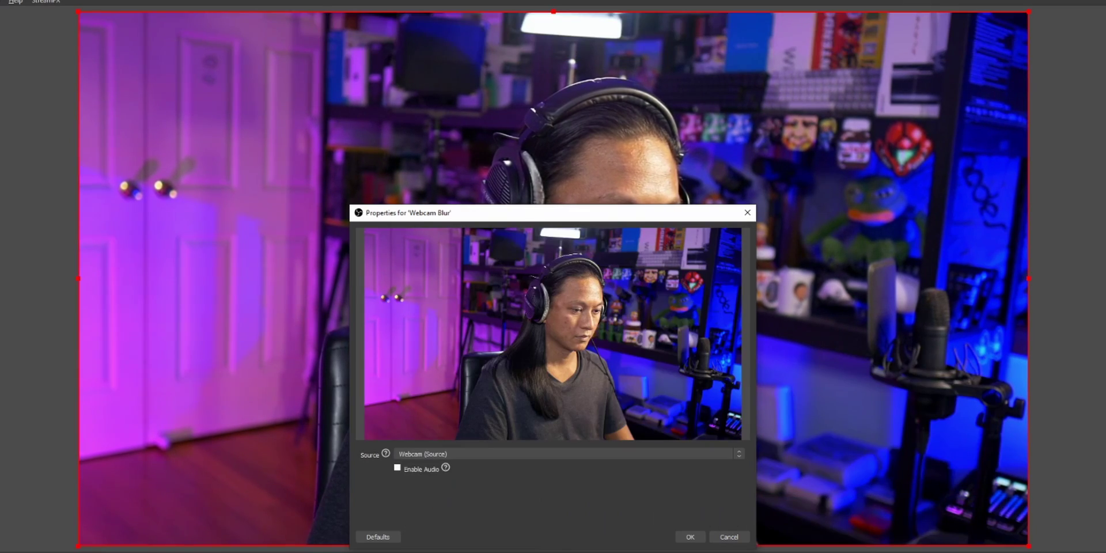
click(691, 537)
Give Webcam Blur a Color Correction filter with brightness -1.00 and contrast -0.70.
right_click(268, 49)
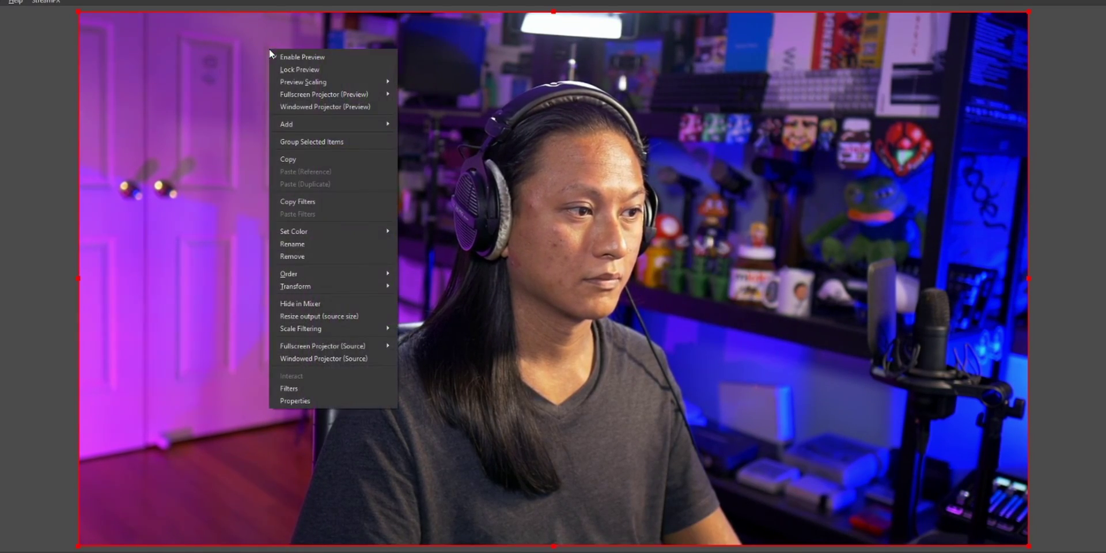
click(313, 391)
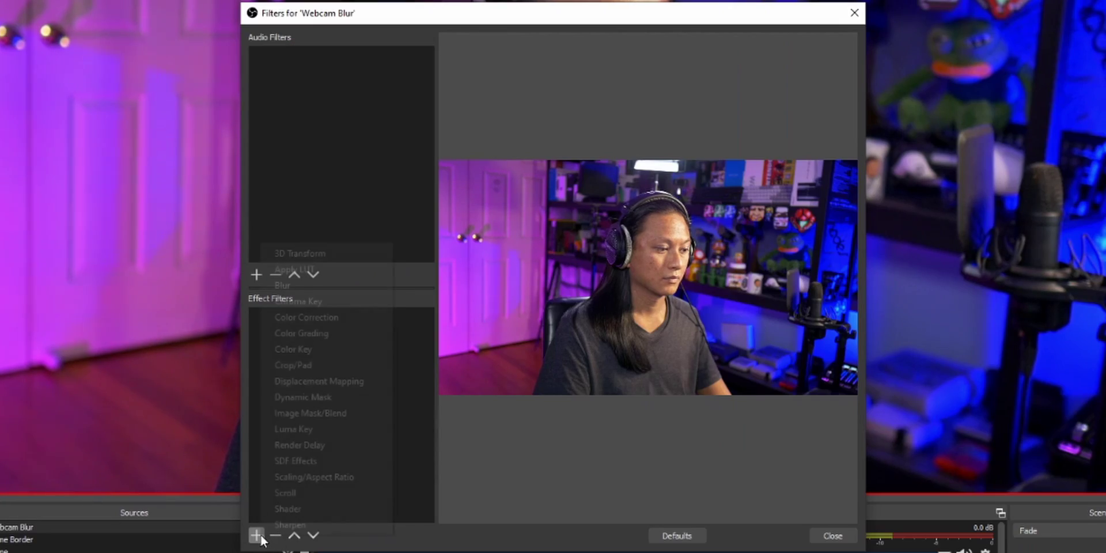
click(346, 316)
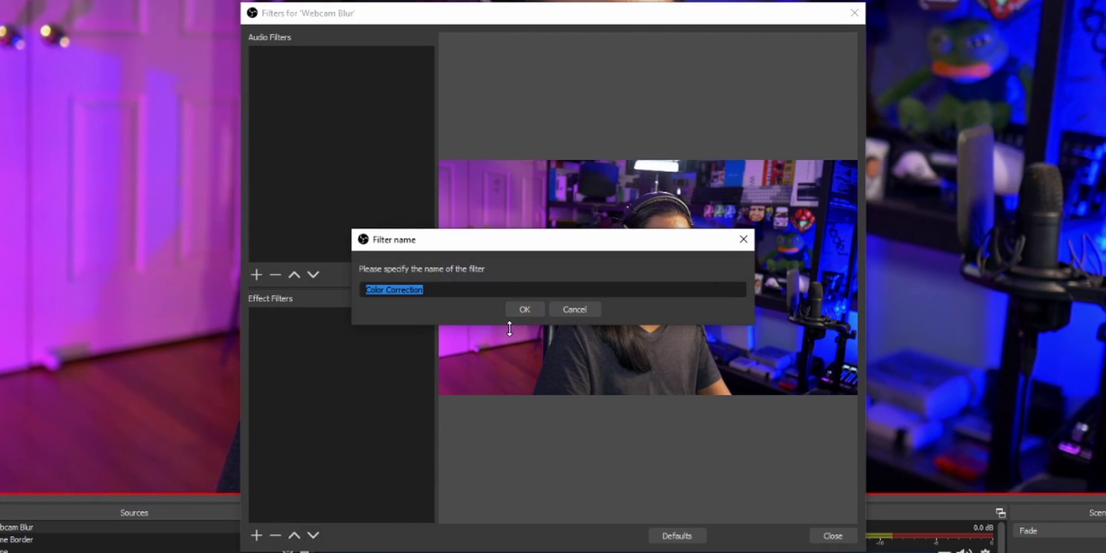
click(523, 310)
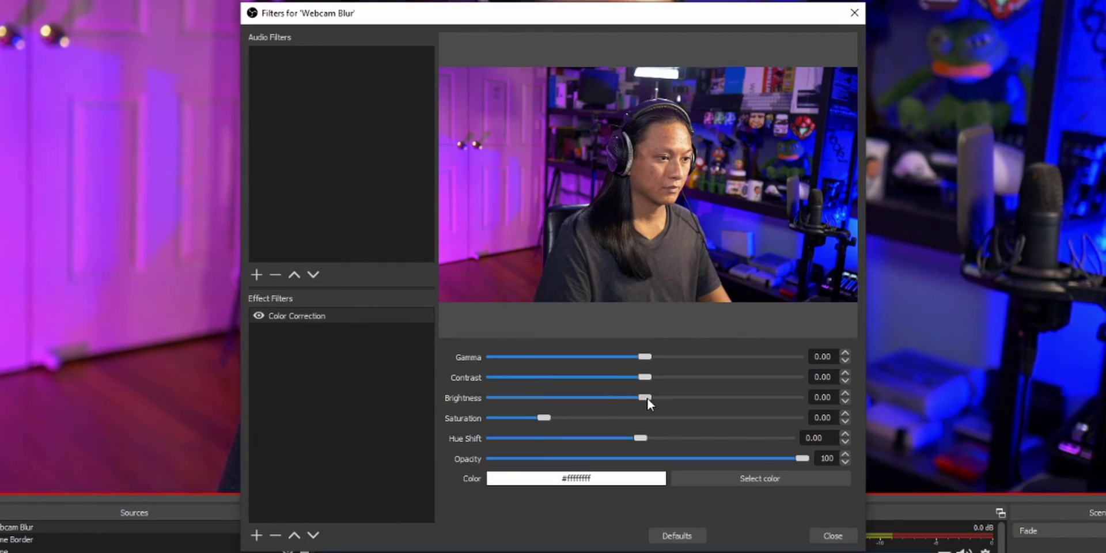
drag(647, 398, 494, 407)
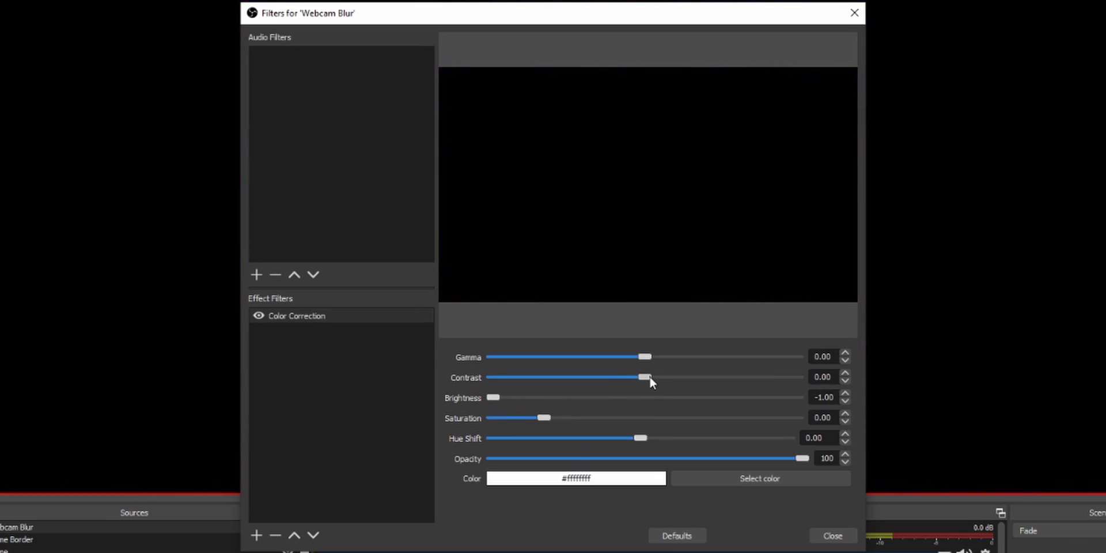
drag(650, 377, 584, 381)
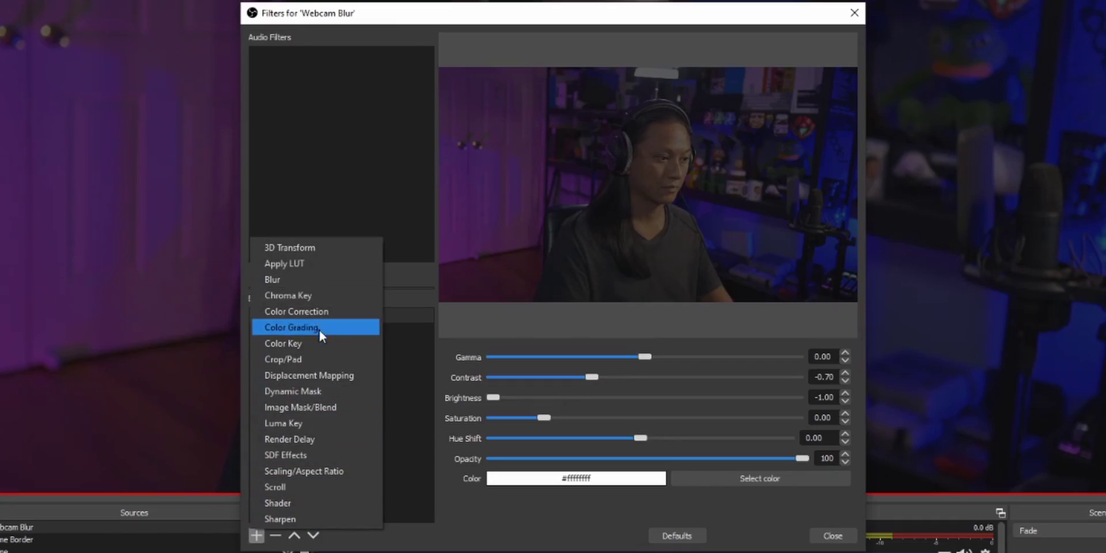
Add a Blur filter (size 56) and move Webcam Blur to the bottom of Sources.
click(322, 280)
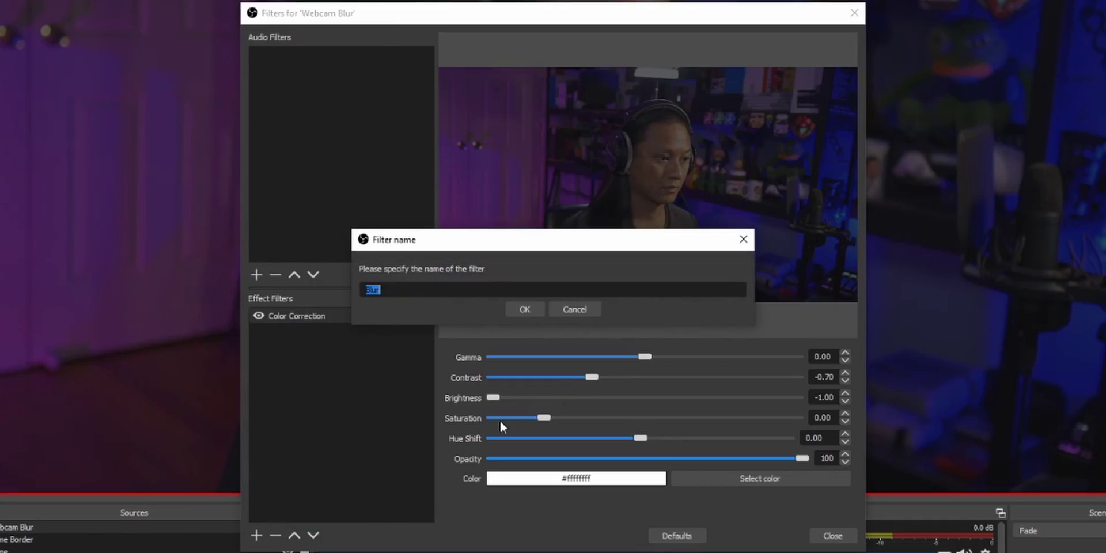
click(526, 310)
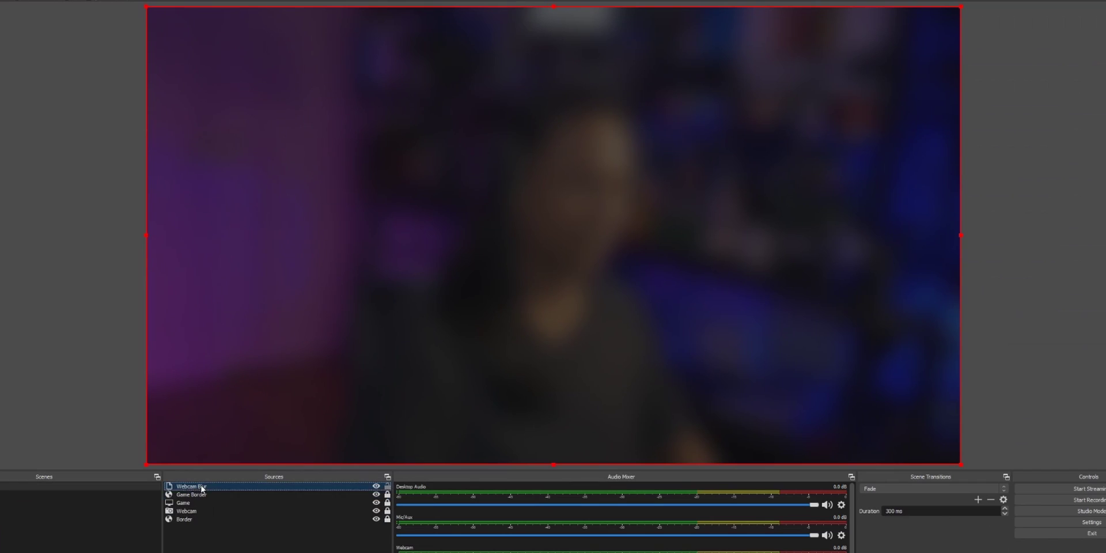
drag(202, 488, 190, 521)
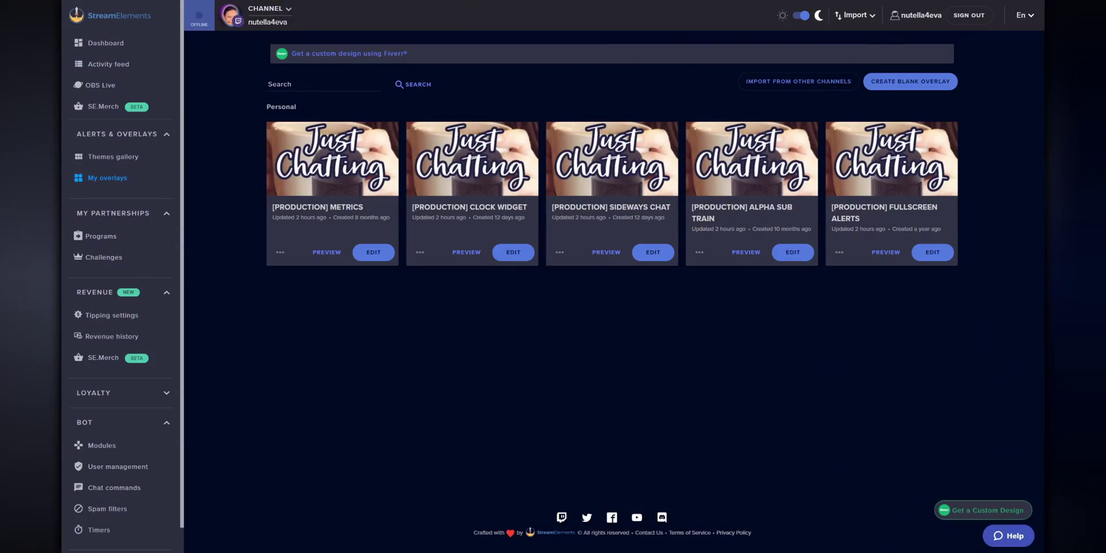
Create a blank 1080p overlay, search widgets for 'viewer', then import the shared Viewer Count overlay.
click(898, 81)
click(658, 316)
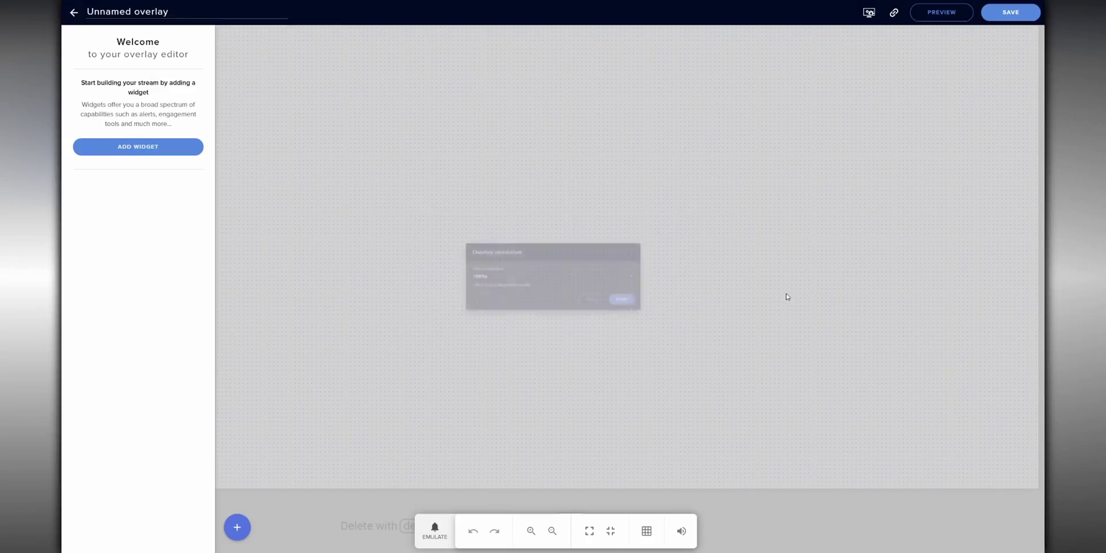
click(172, 148)
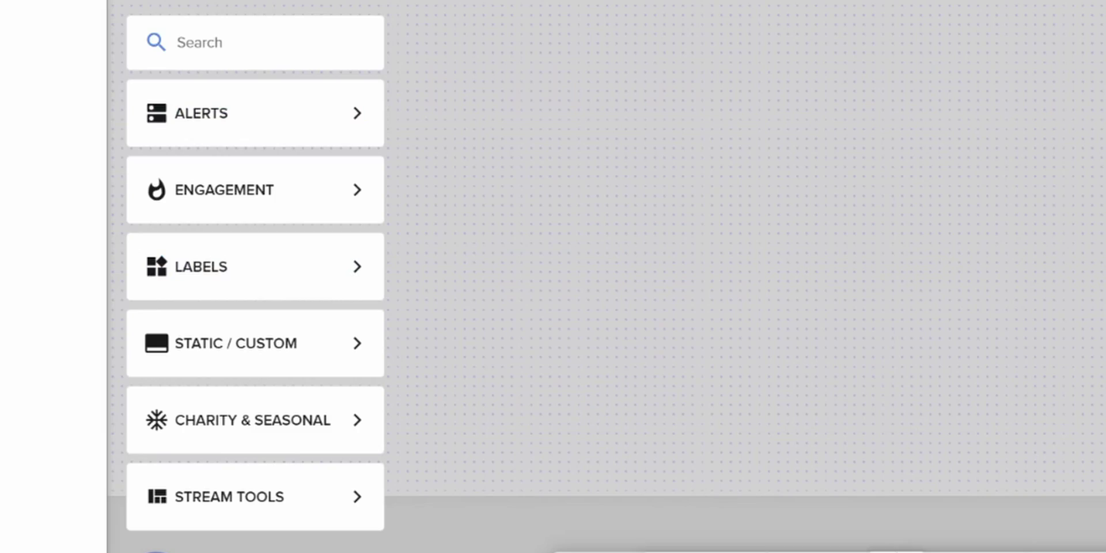
text(viewer count)
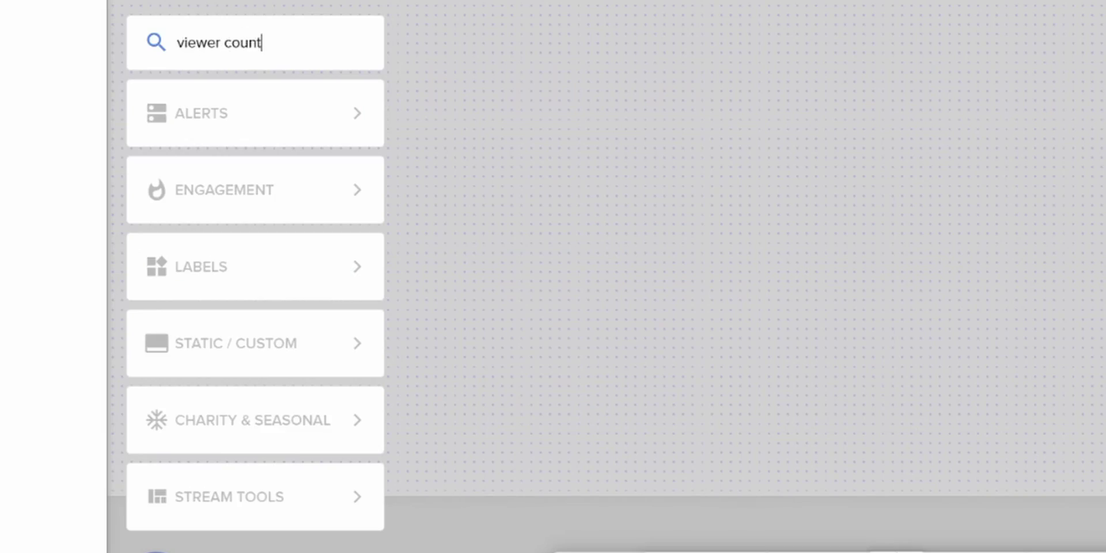
mouse_move(346, 115)
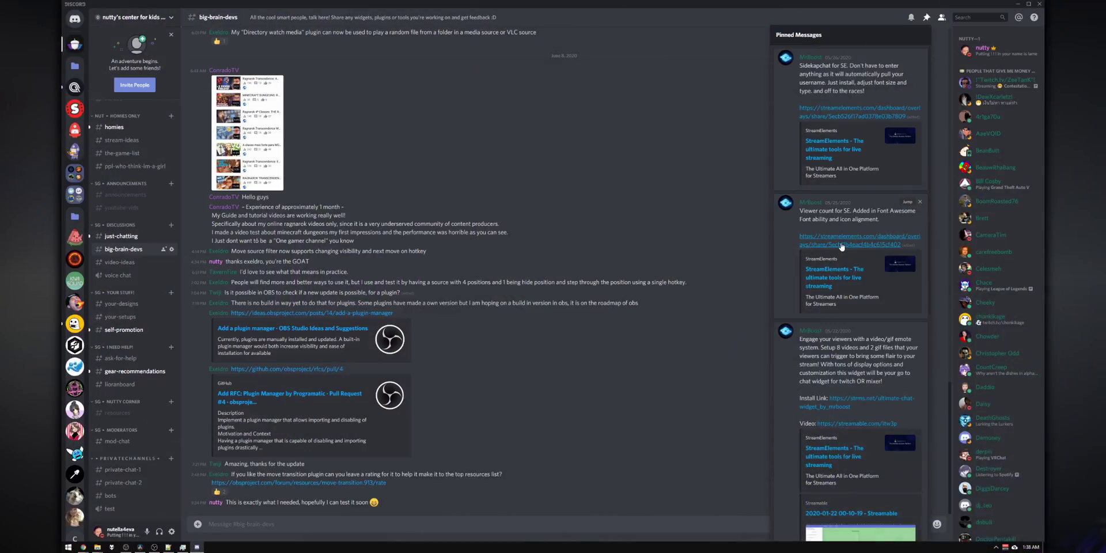
click(841, 245)
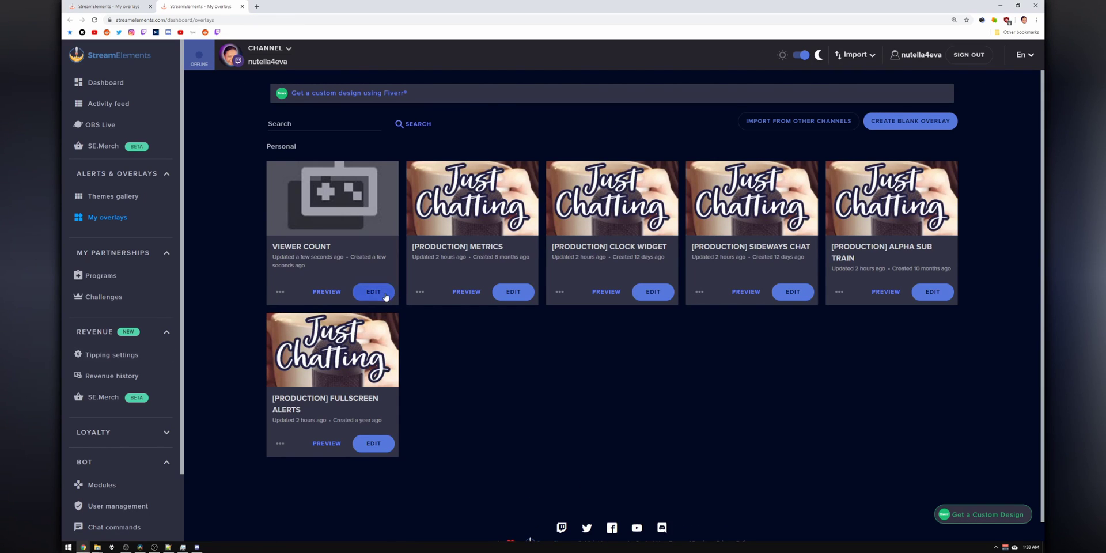
Choose EDIT on the Viewer Count card in My overlays.
click(359, 292)
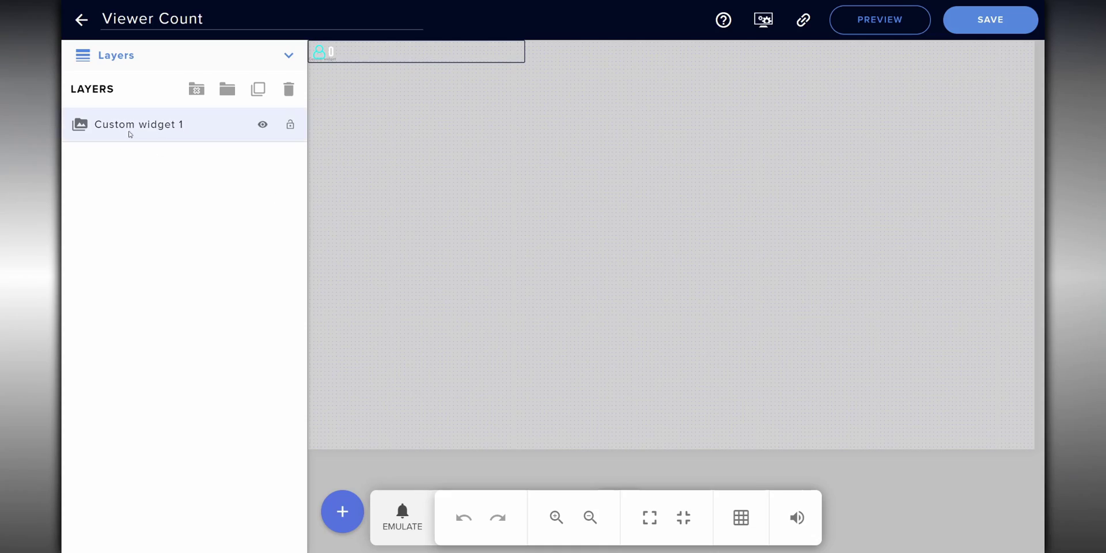
Set Custom widget 1's font name to Calligraffiti in its settings.
click(149, 127)
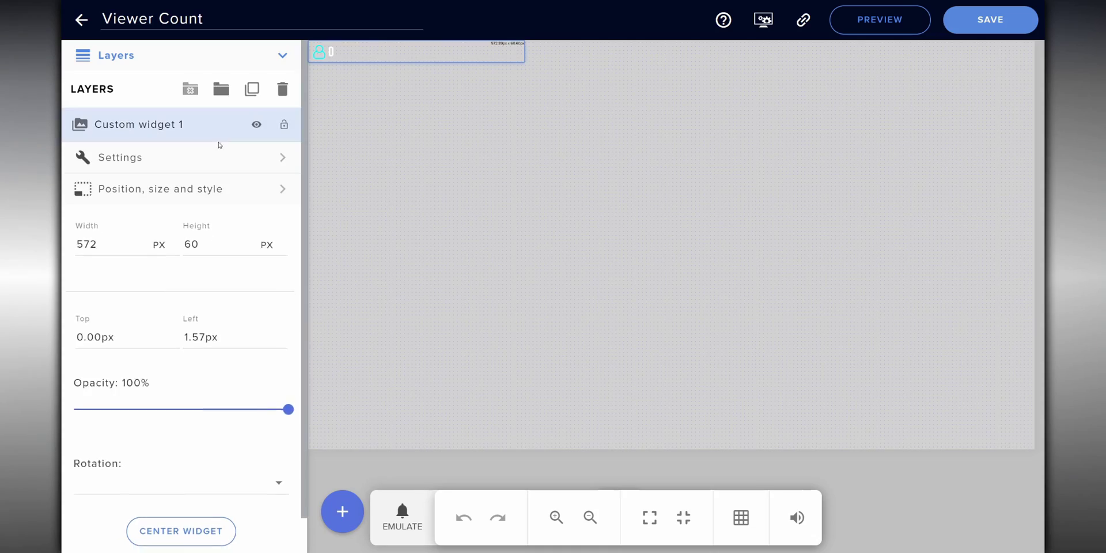
click(245, 159)
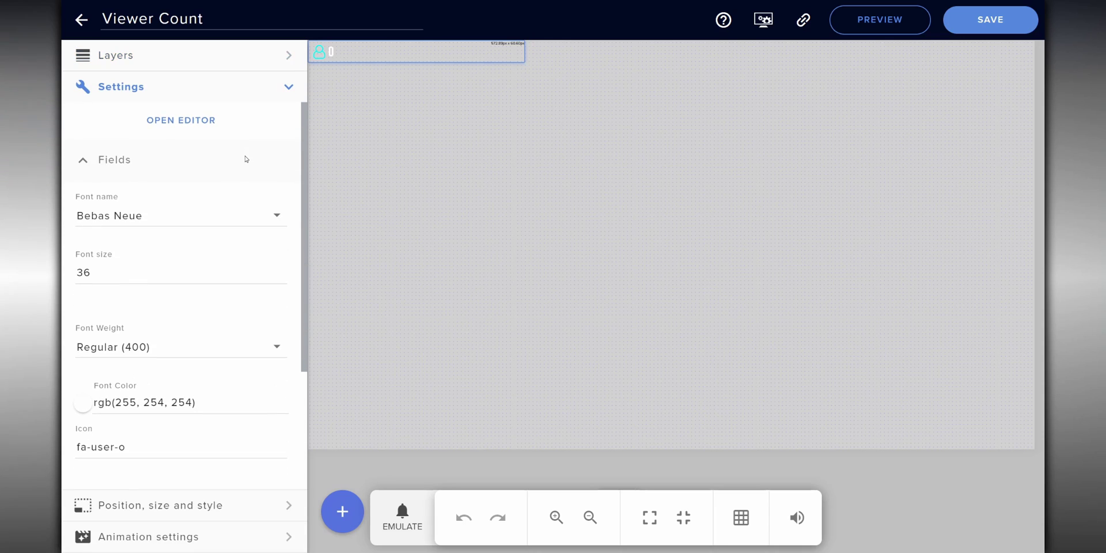
click(271, 218)
scroll(248, 245, down, 5)
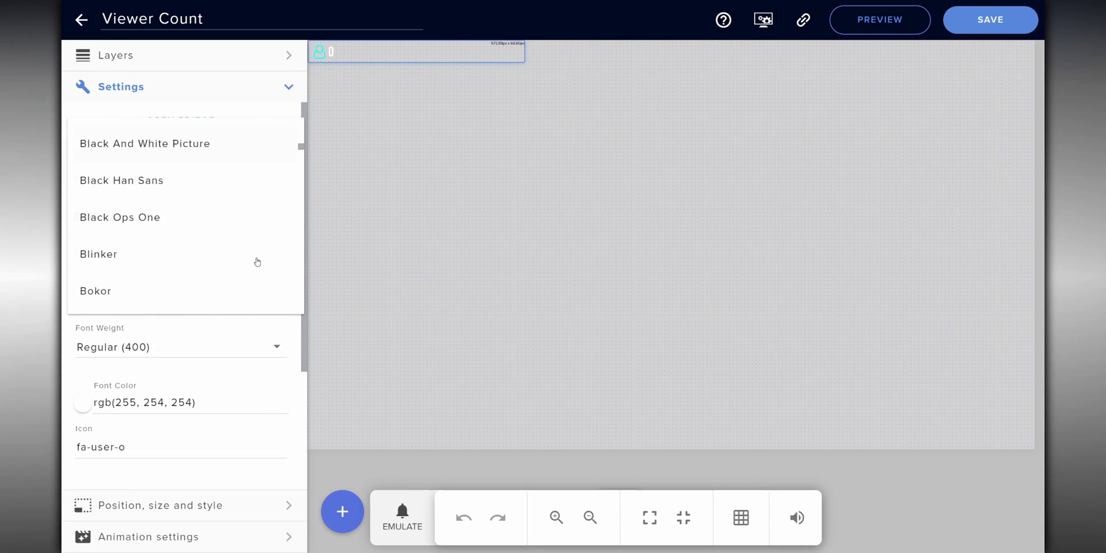
scroll(257, 263, down, 10)
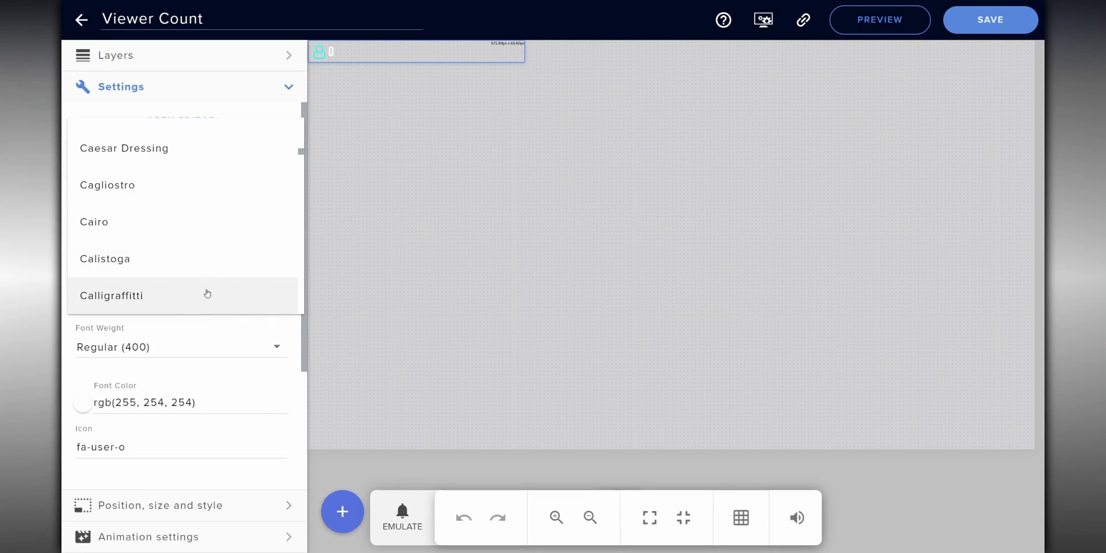
click(207, 294)
In the widget's CSS, replace {{fontName}} on line 25 with Uni Sans CAPS.
click(193, 122)
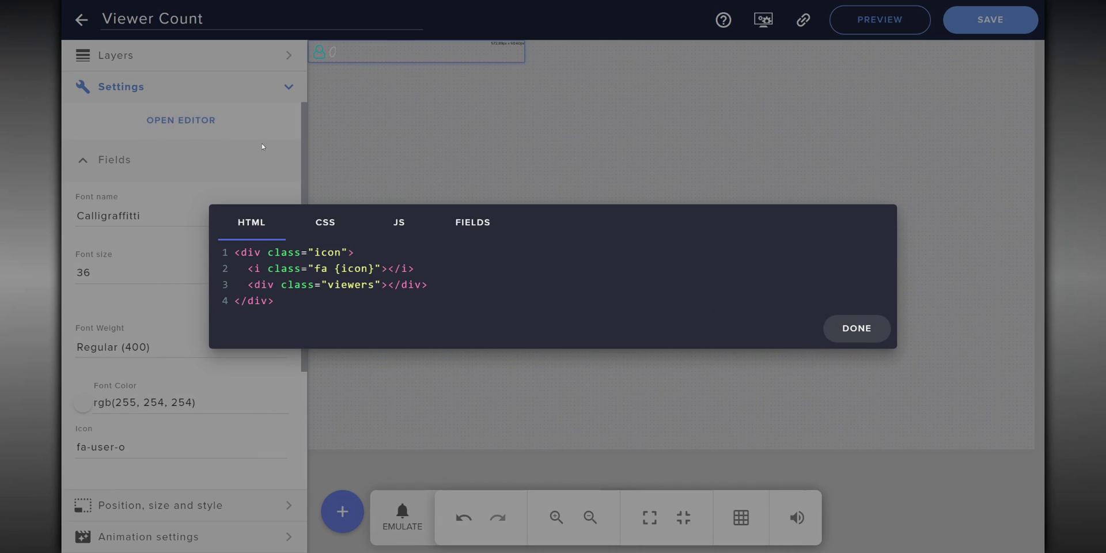
click(325, 220)
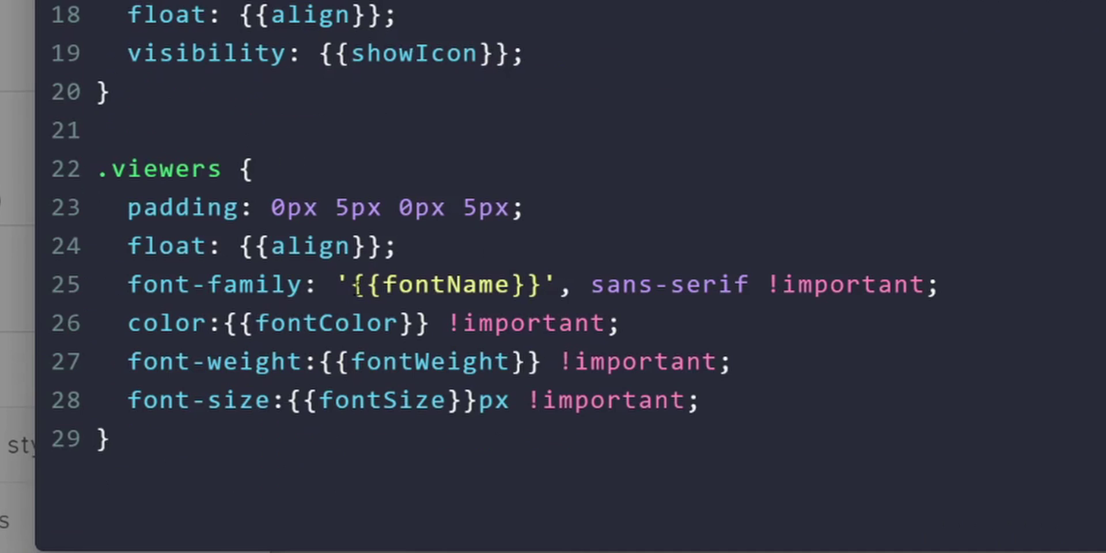
drag(351, 285, 501, 281)
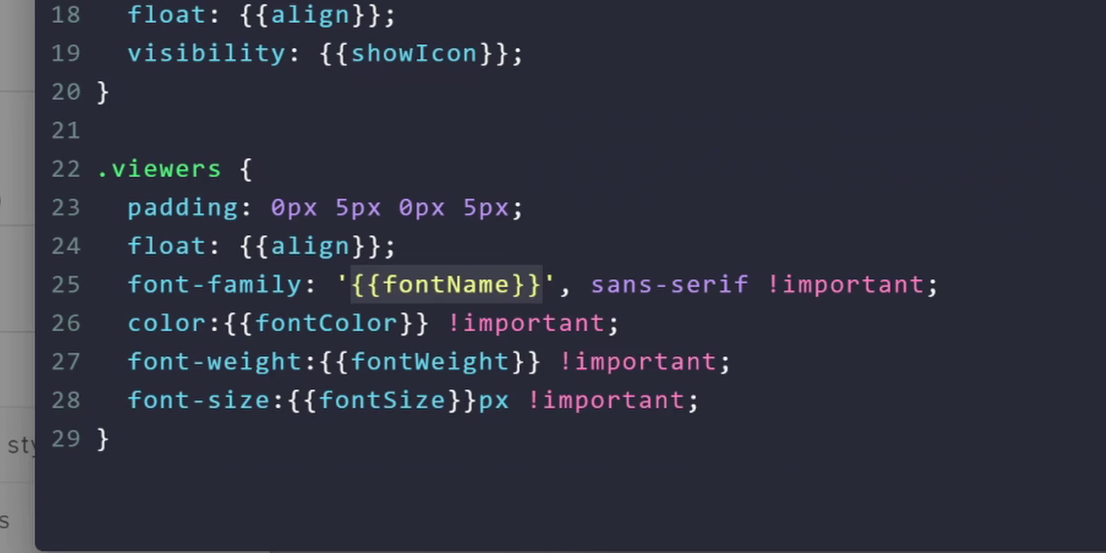
text(UN)
key(BackSpace)
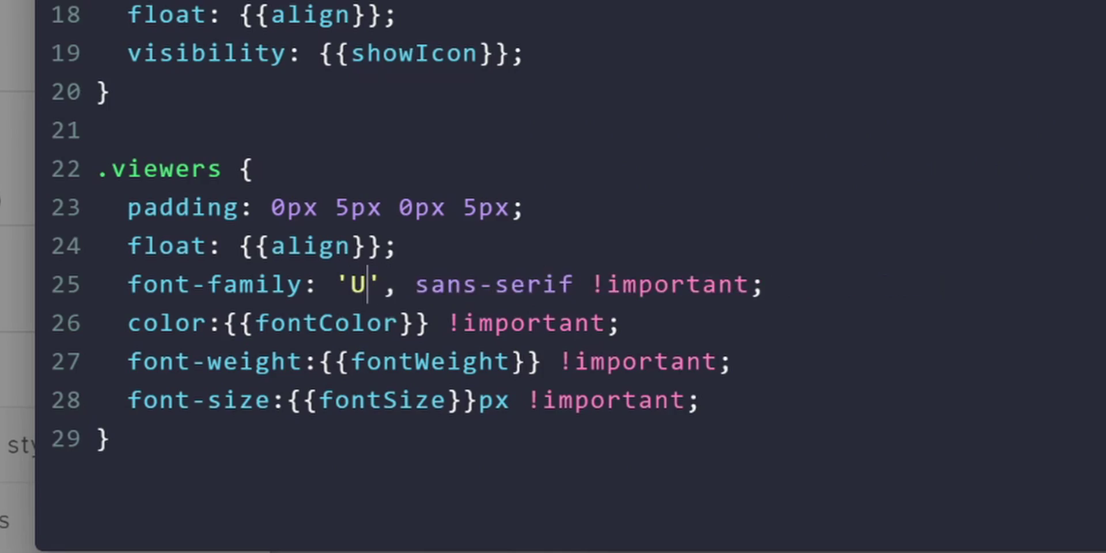
text(ni Sans CAPS)
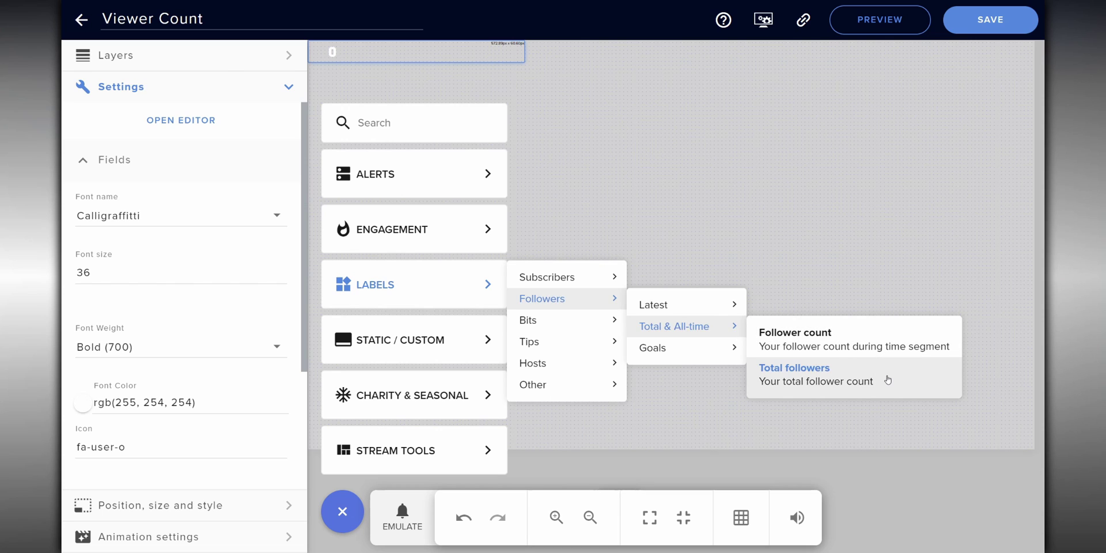
Add follower and subscriber labels, give the widget the heart image, and copy the Metrics overlay URL.
click(795, 369)
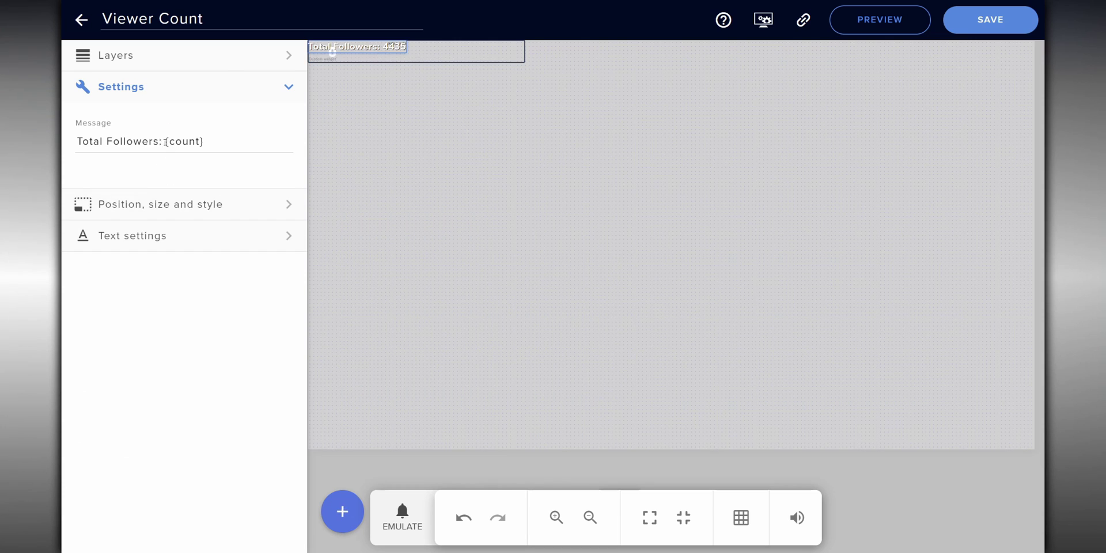
key(BackSpace)
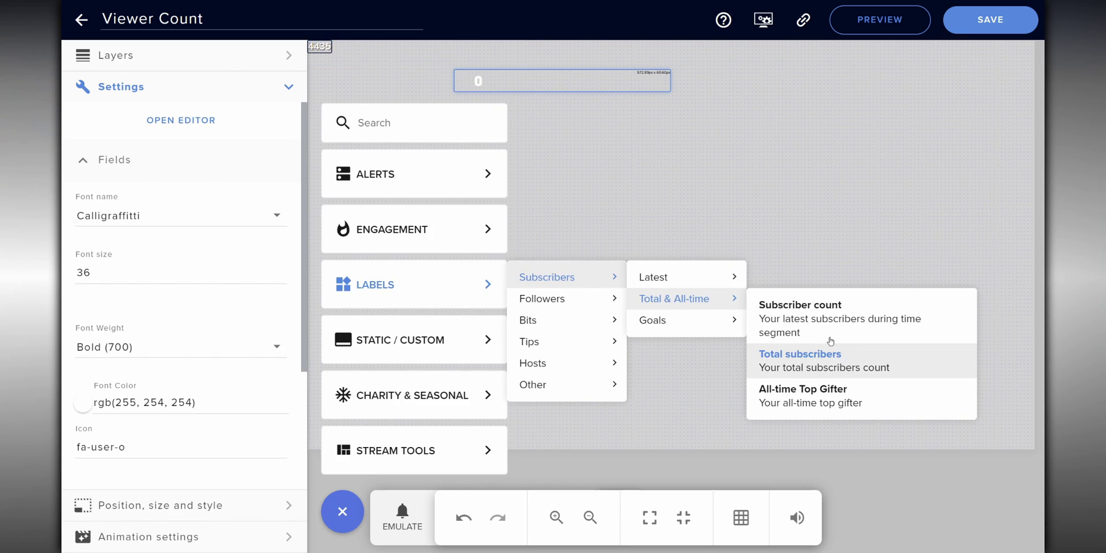
click(830, 344)
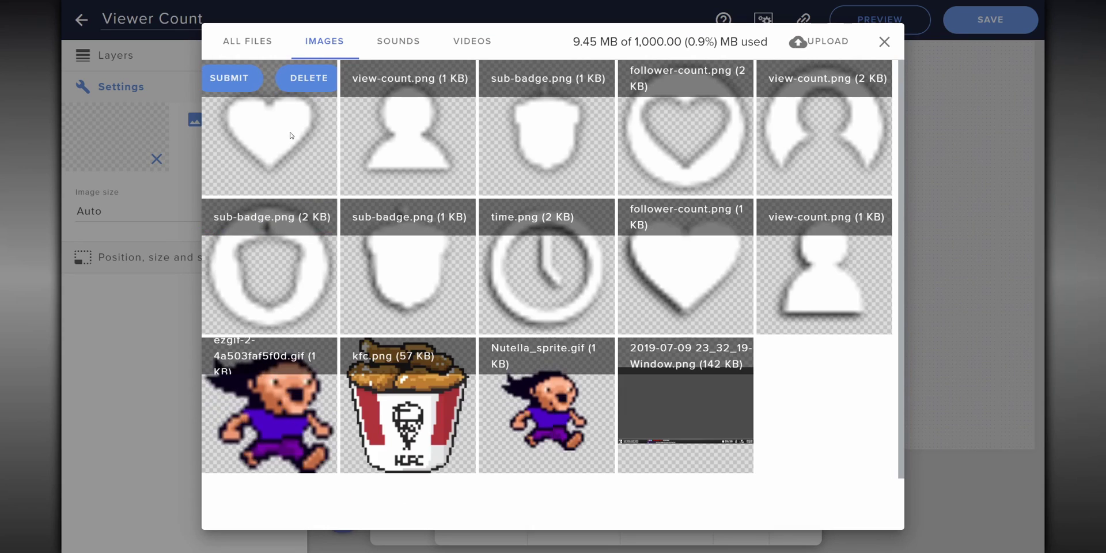
click(237, 80)
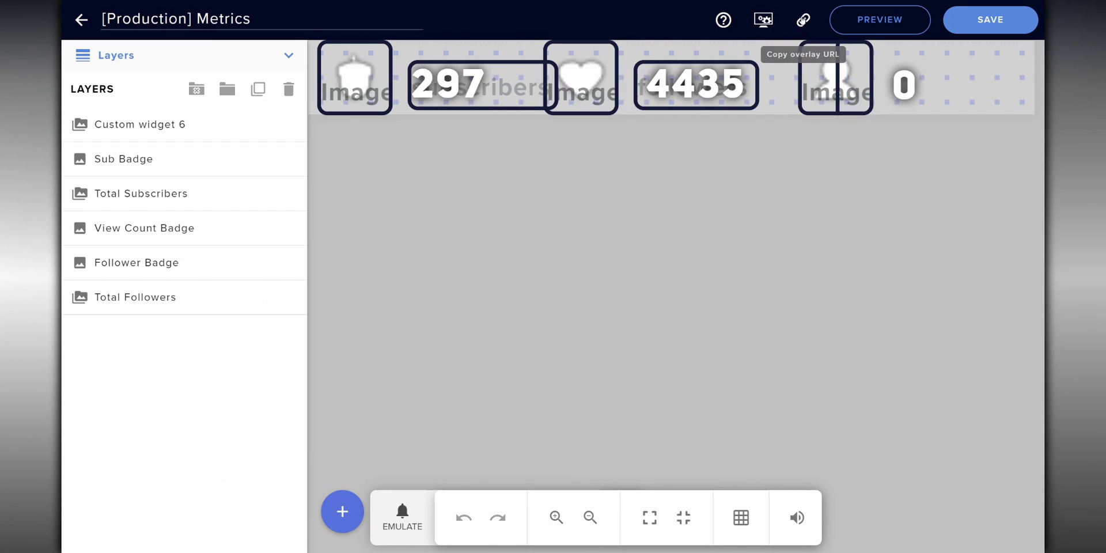
click(804, 20)
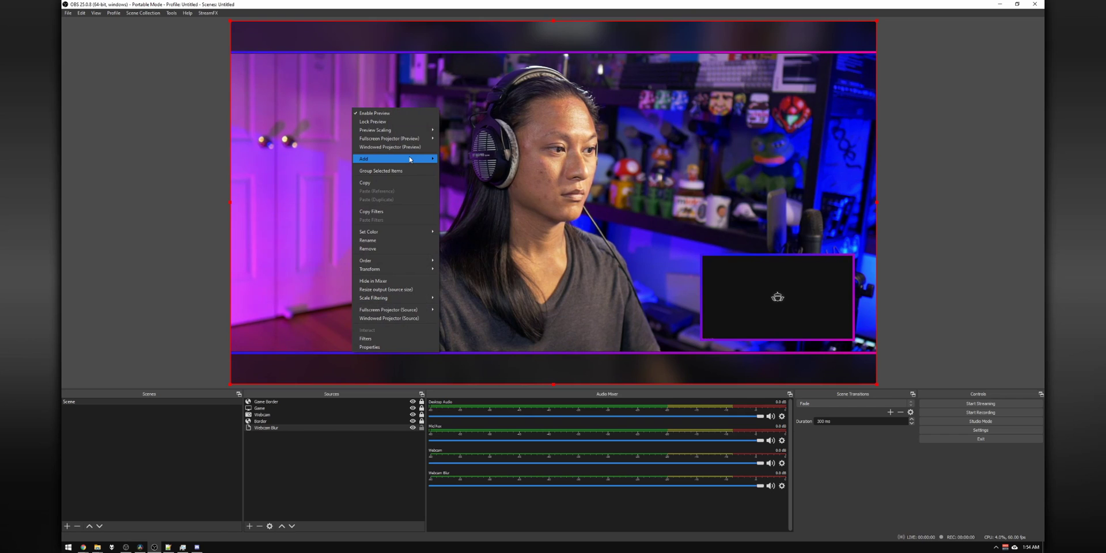
Add the Metrics stats bar browser source, drag it top-left, and open the shared Clock by MrBoost overlay.
mouse_move(392, 158)
click(465, 178)
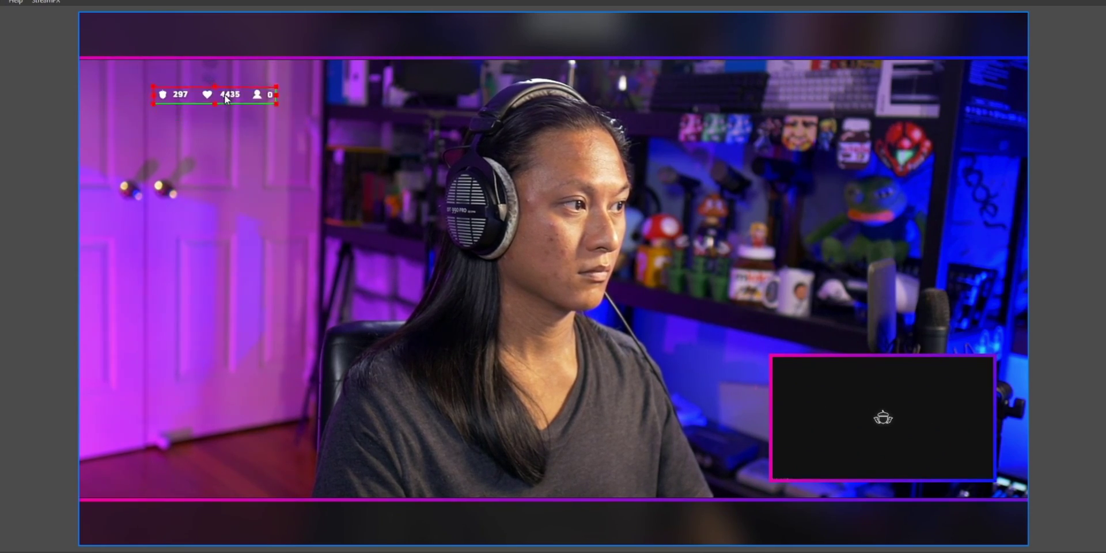
drag(225, 98, 158, 53)
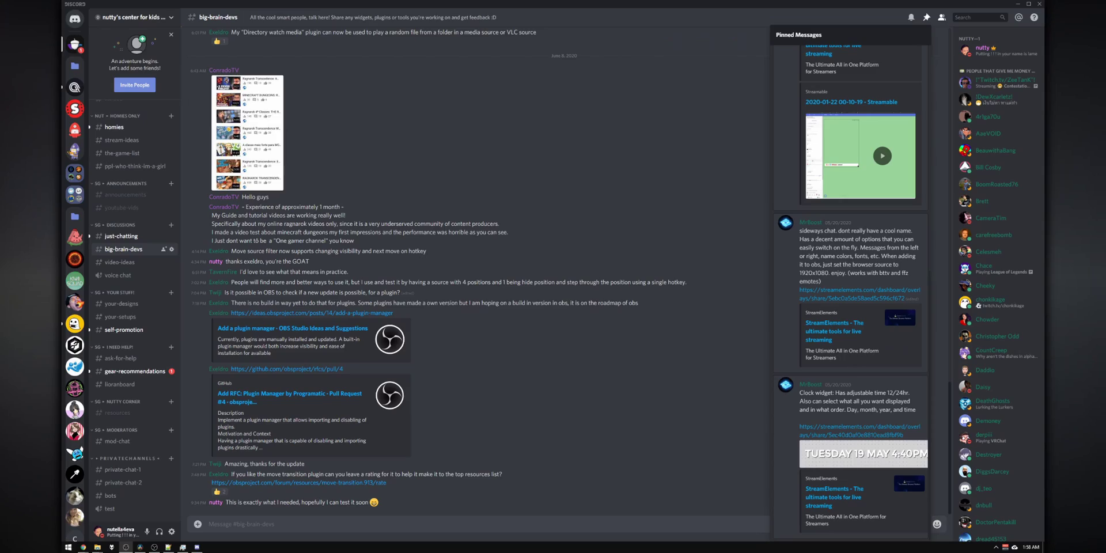
click(850, 436)
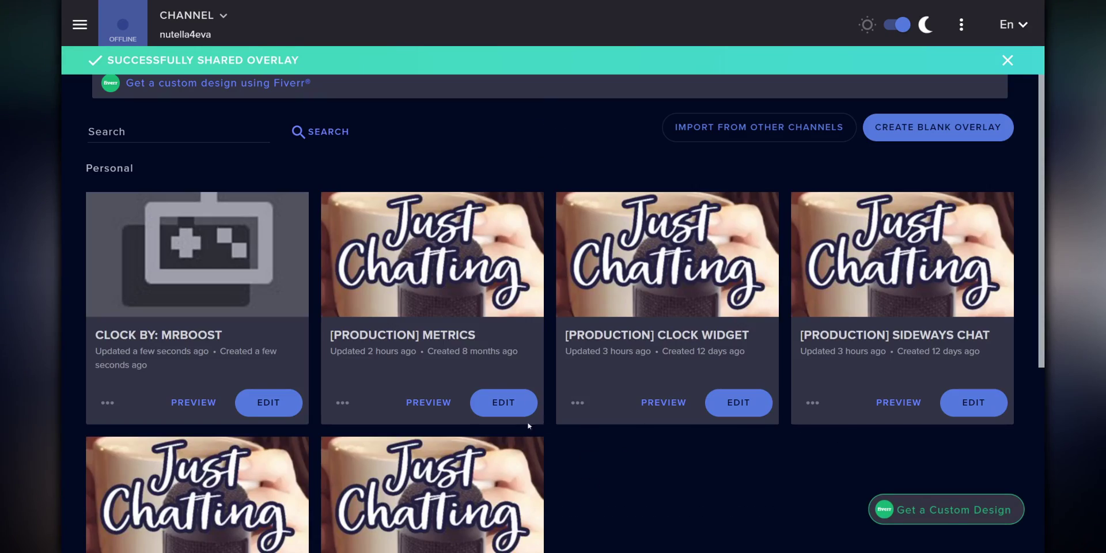
click(257, 410)
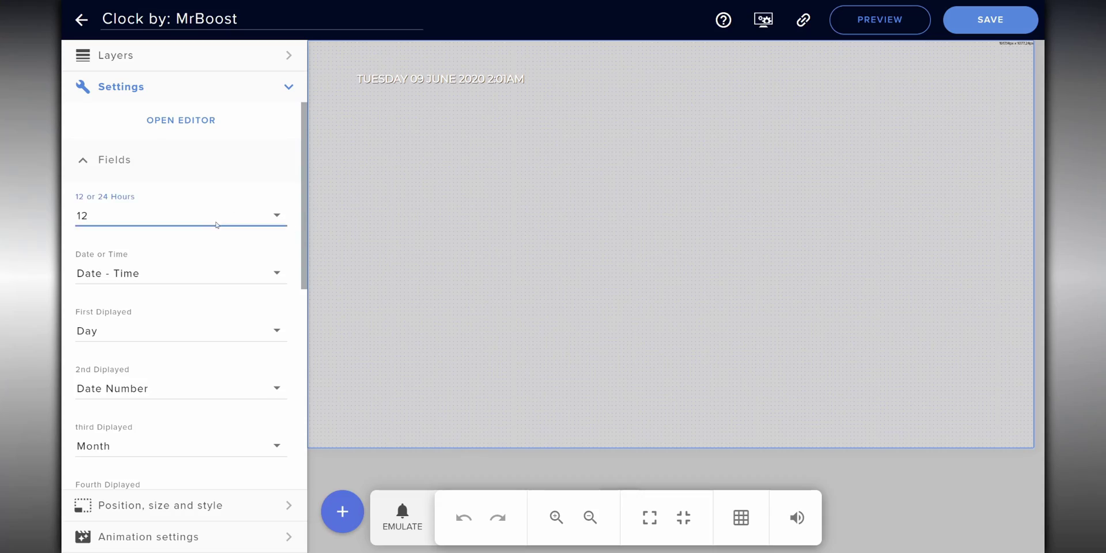
Try 24-hour, time-first and date-only formats, keep 12-hour Date - Time, then view the widget CSS.
click(217, 224)
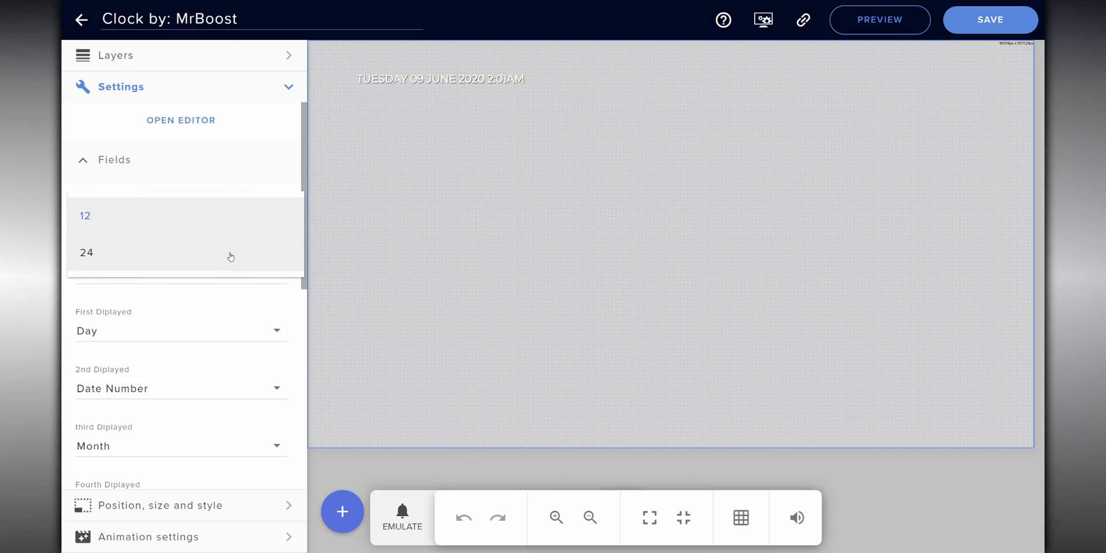
click(231, 257)
click(213, 275)
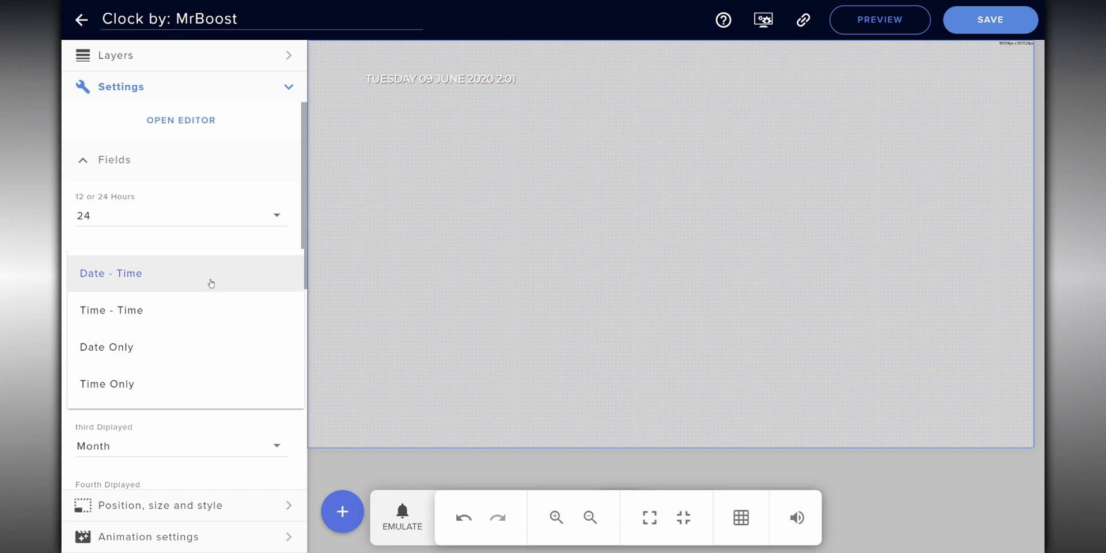
click(195, 321)
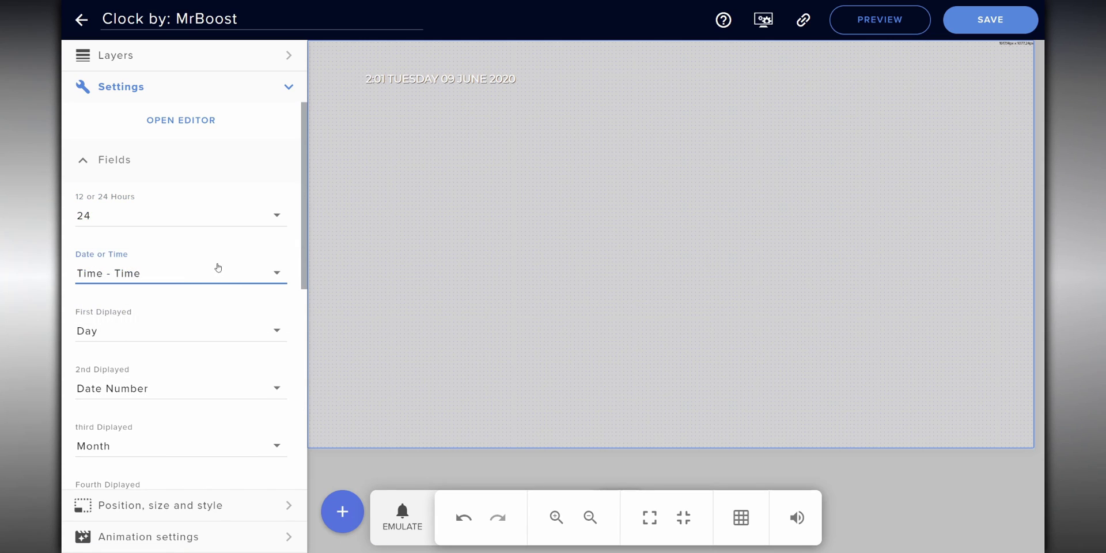
click(210, 320)
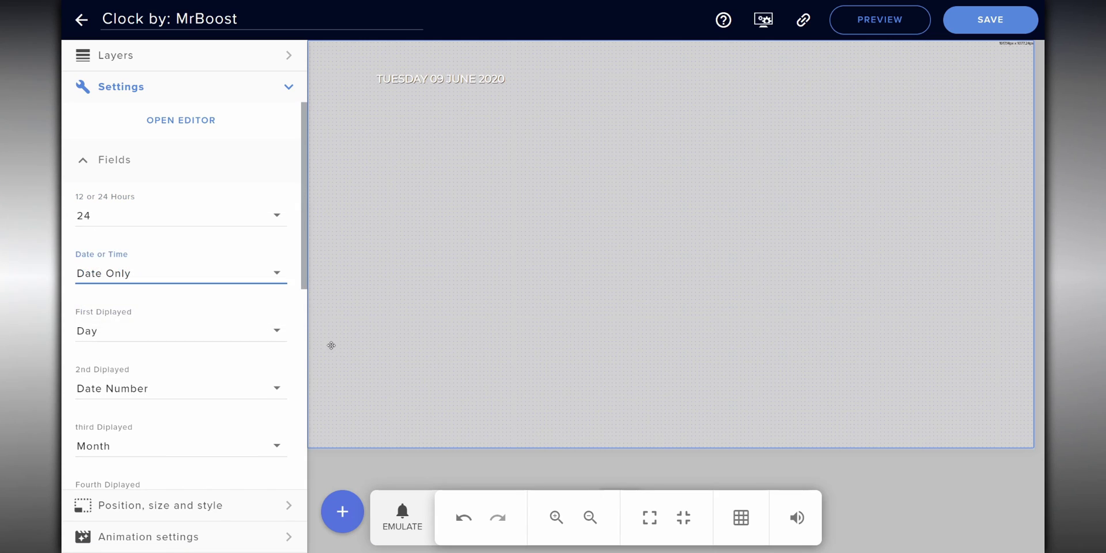
click(206, 274)
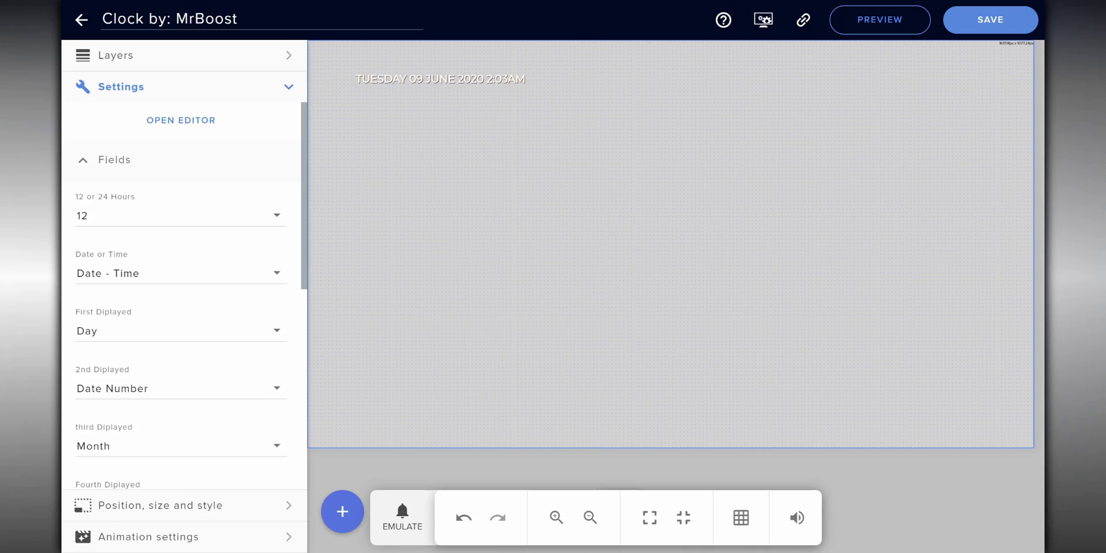
click(173, 123)
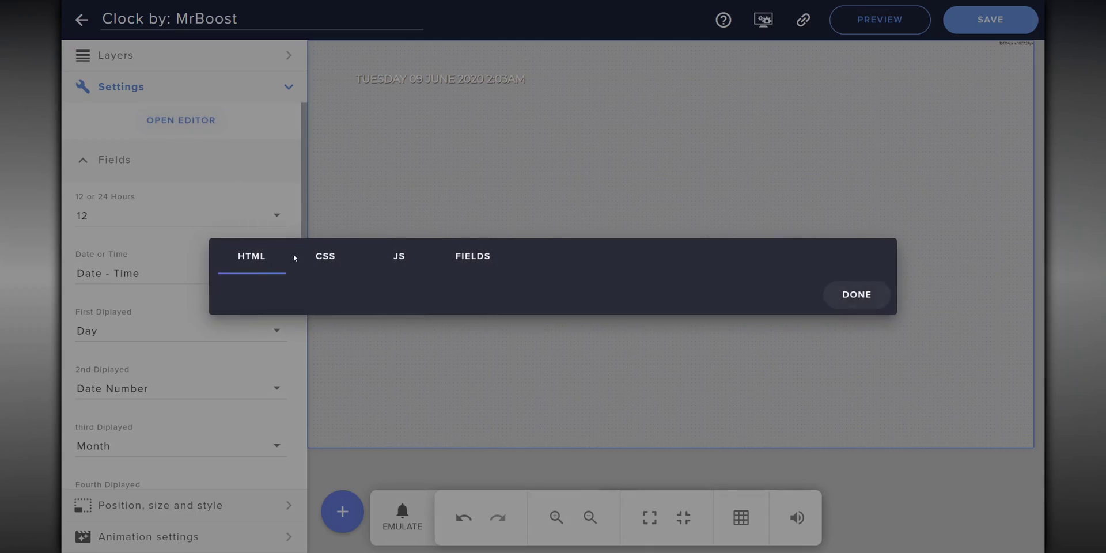
click(333, 222)
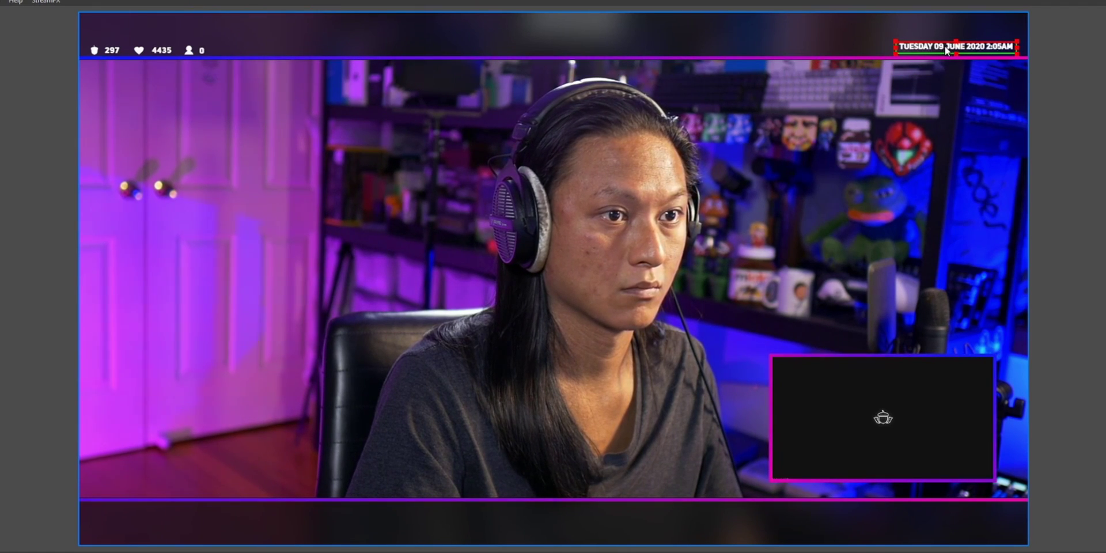
Drag the date clock browser source into the top-right corner above the border.
drag(946, 54, 948, 56)
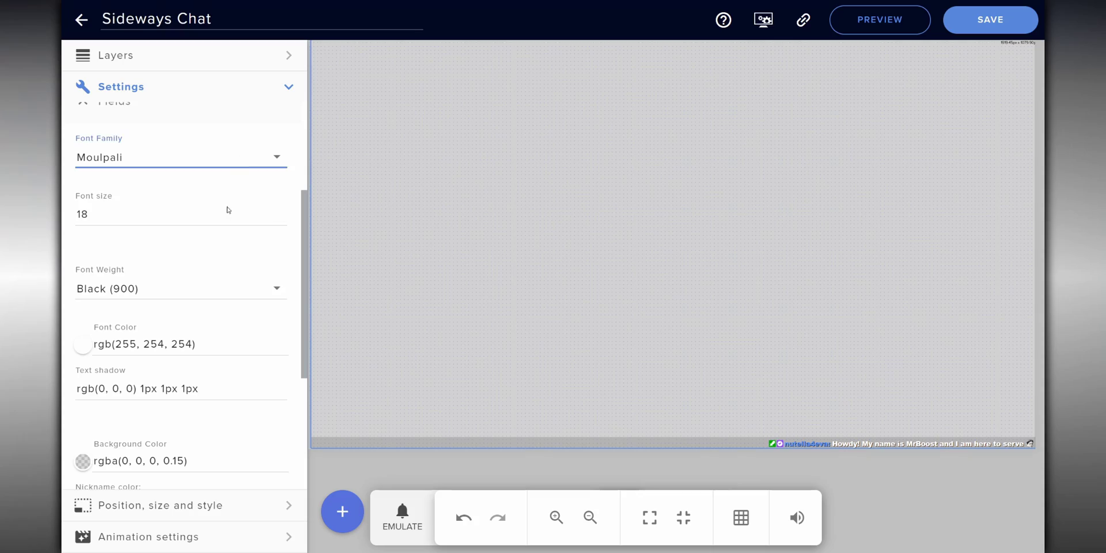
Change the sideways chat font to Nanum Gothic Coding.
key(Down)
key(Down)
key(Down)
key(Down)
key(Down)
key(Down)
key(Down)
key(Down)
key(Down)
key(Down)
key(Down)
key(Down)
key(Down)
key(Down)
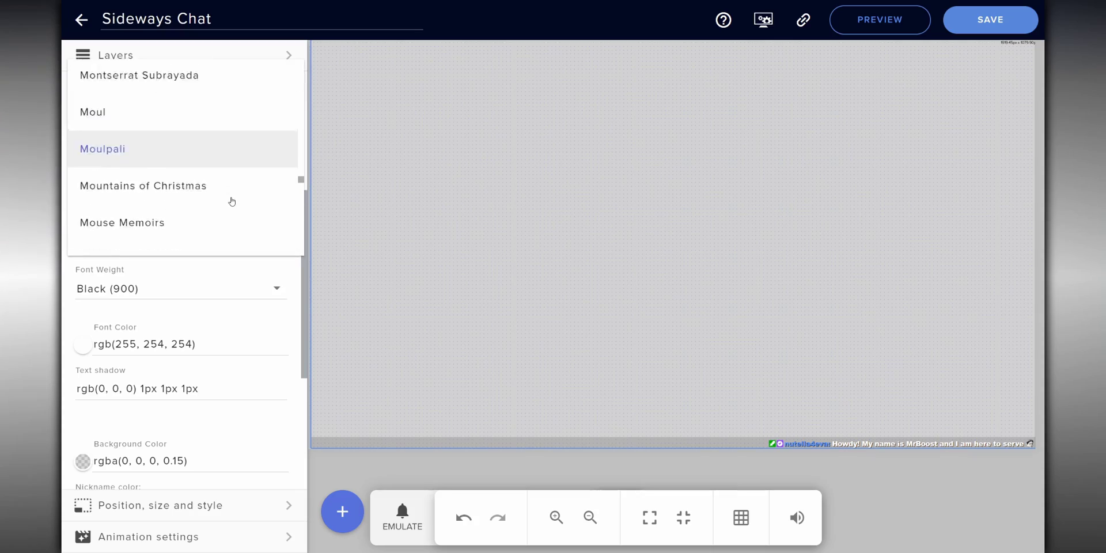
scroll(230, 202, down, 2)
click(210, 208)
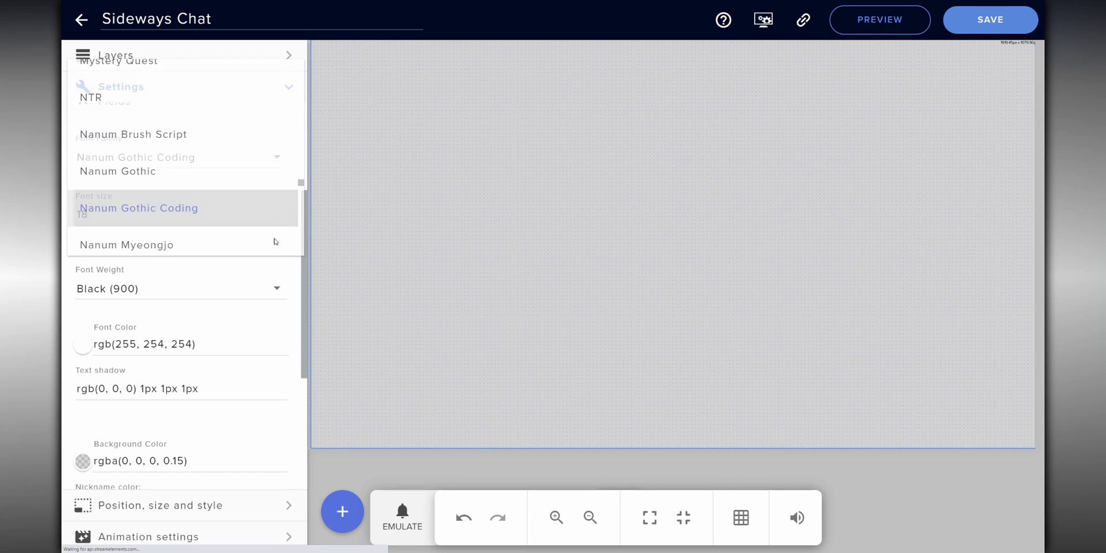
scroll(306, 313, down, 3)
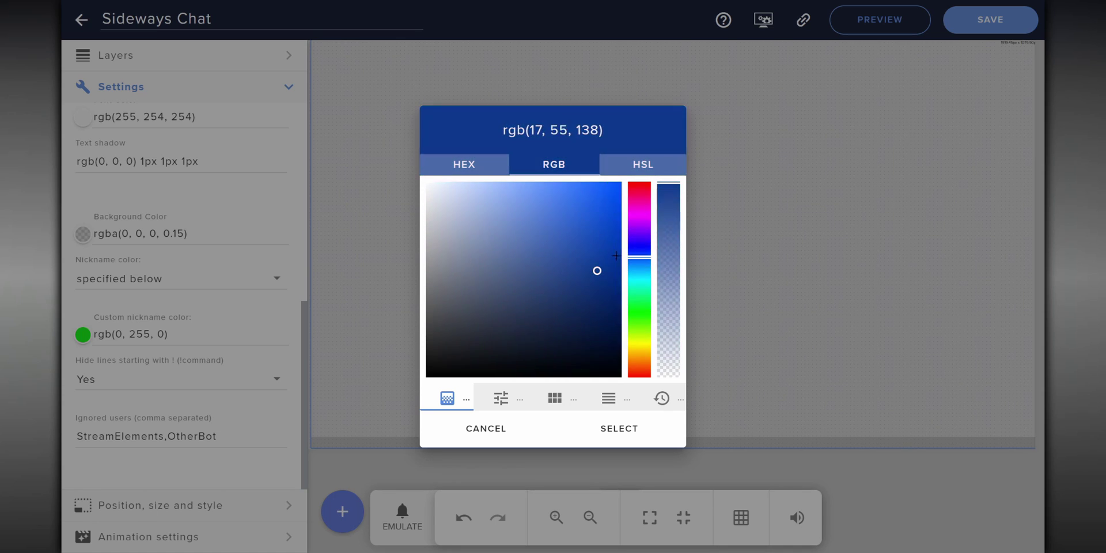
click(751, 232)
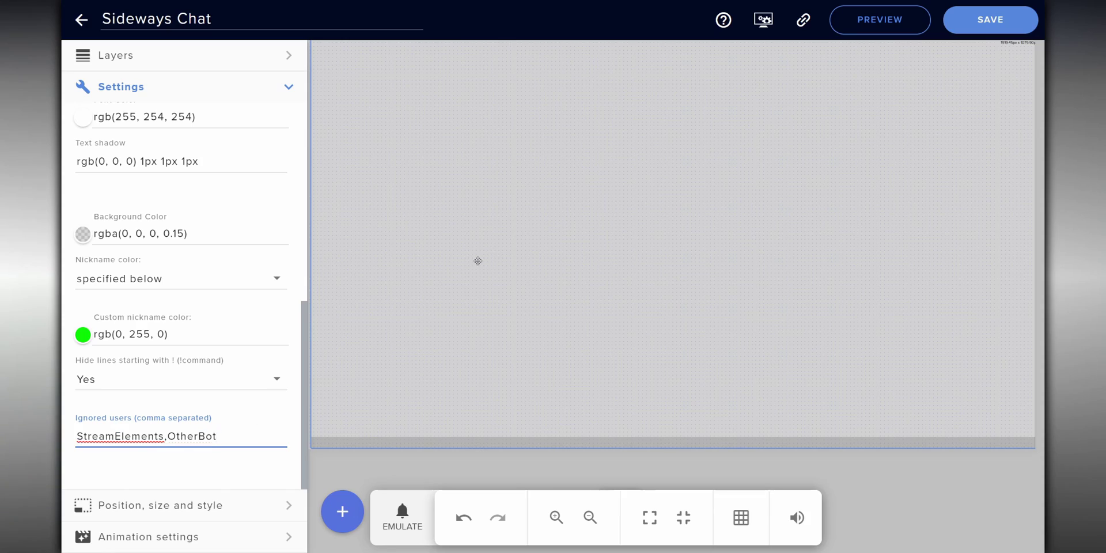
Add one more username to Ignored users and nudge the chat ticker up in OBS.
text(teven)
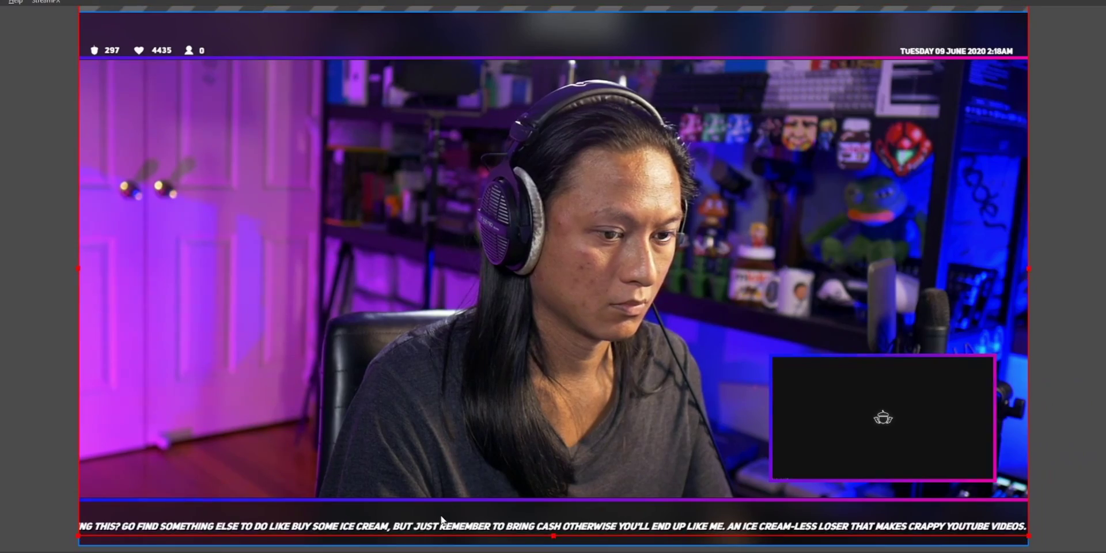
drag(442, 519, 444, 501)
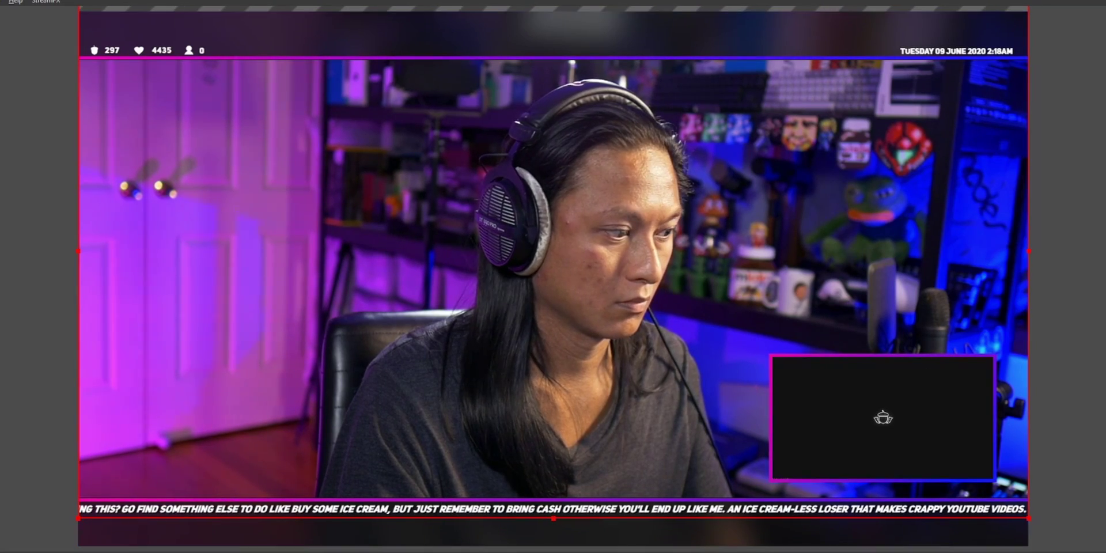
click(1100, 418)
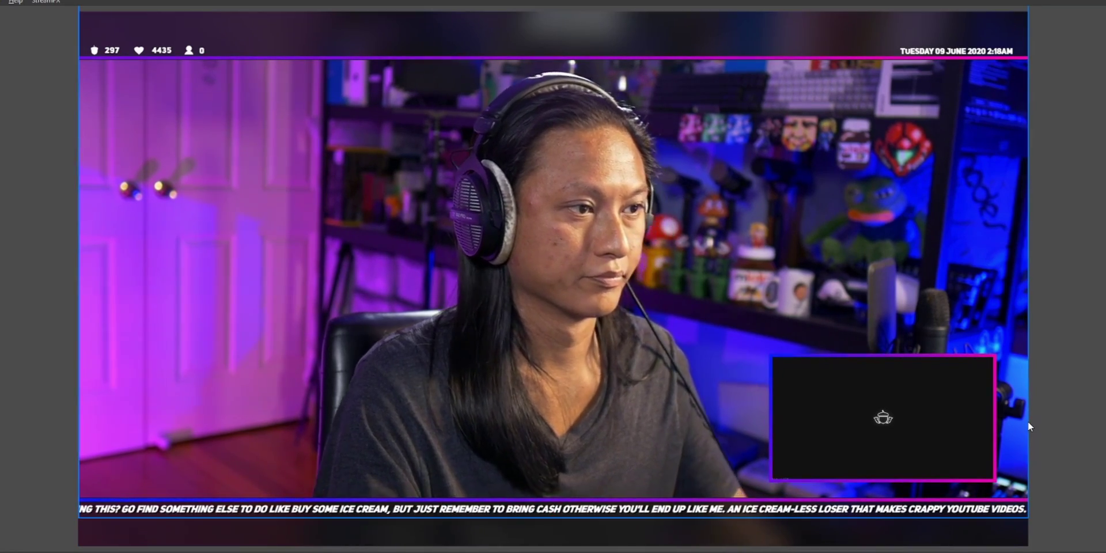